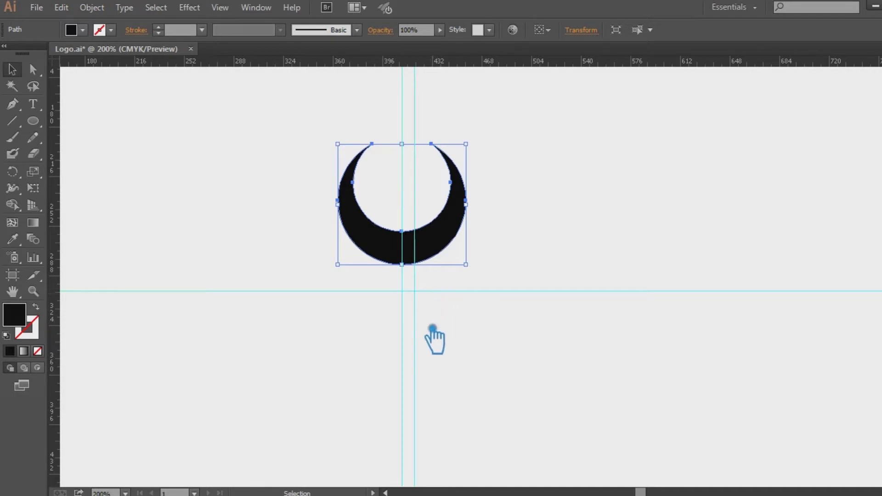
- Undo the last move and reposition the crescent so it is centred on the vertical guide
{"action": "key", "text": "ctrl+z"}
{"action": "left_click", "coordinate": [531, 255]}
{"action": "left_click_drag", "start_coordinate": [423, 255], "coordinate": [435, 257]}
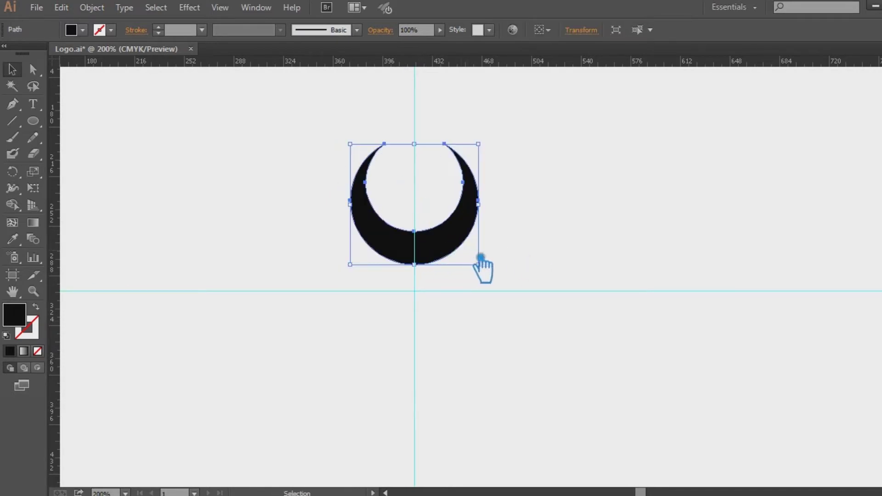
- Make two rotated copies of the crescent at 120° intervals around its bottom point to form a three-armed symbol
{"action": "key", "text": "r"}
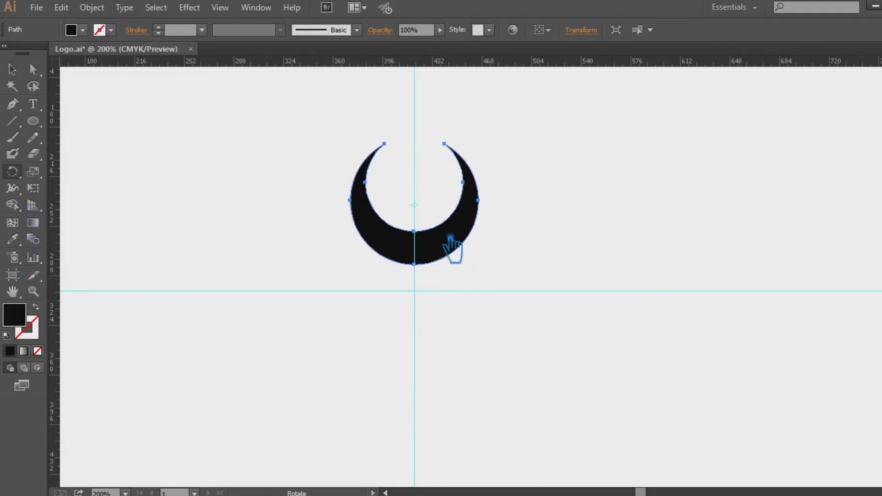
{"action": "left_click", "coordinate": [427, 272], "text": "alt"}
{"action": "type", "text": "120"}
{"action": "left_click", "coordinate": [384, 305]}
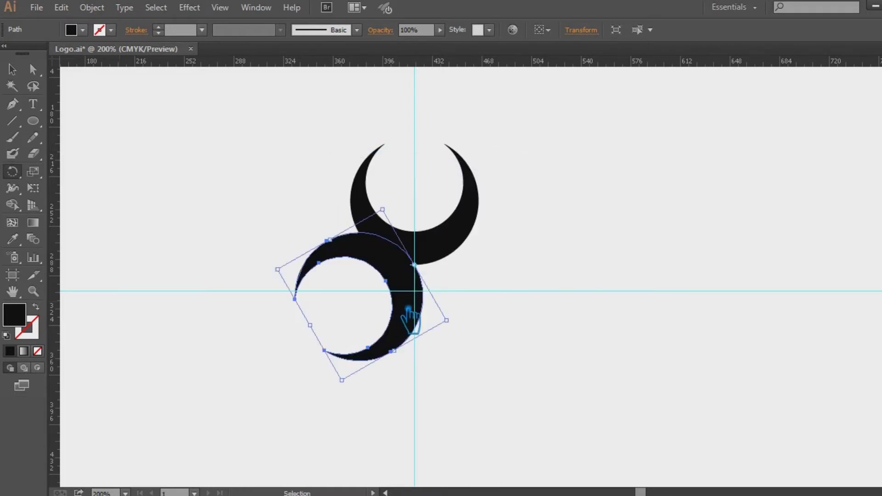
{"action": "key", "text": "ctrl+d"}
{"action": "left_click", "coordinate": [12, 69]}
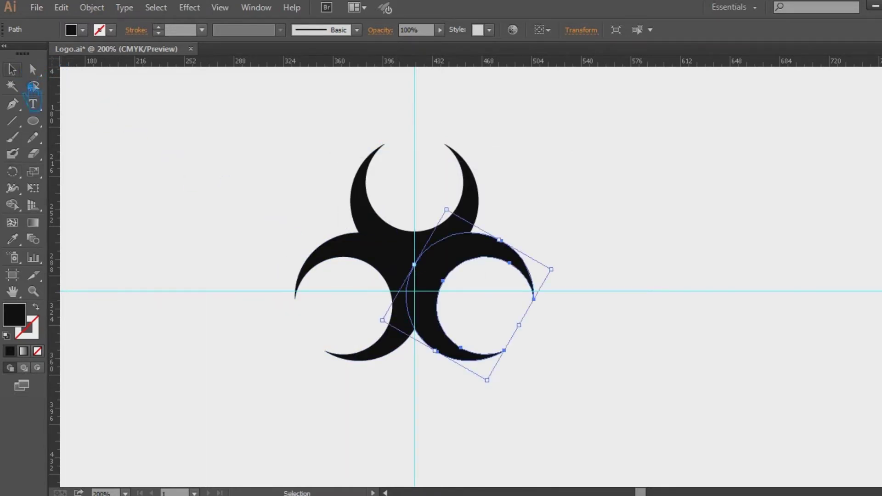
{"action": "left_click", "coordinate": [212, 178]}
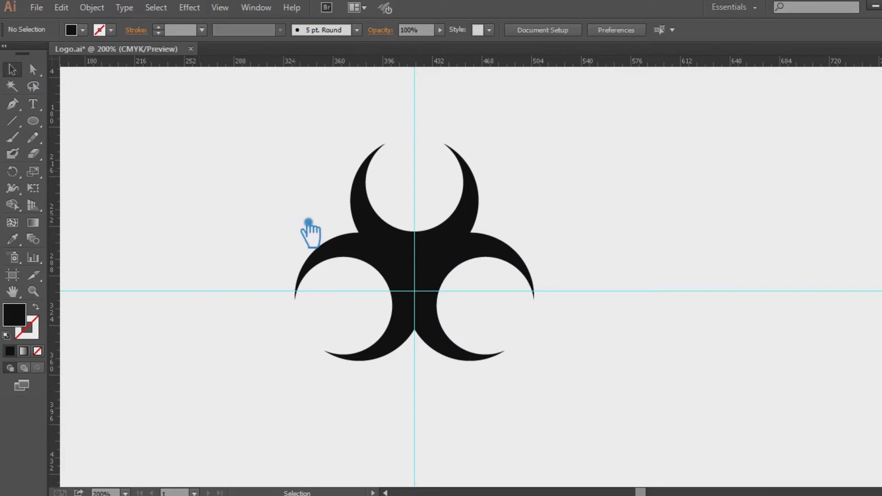
- Group the three crescents and place a copy of the group up and to the left of the original
{"action": "left_click_drag", "start_coordinate": [551, 390], "coordinate": [287, 167]}
{"action": "left_click", "coordinate": [663, 212]}
{"action": "left_click_drag", "start_coordinate": [441, 268], "coordinate": [130, 147], "text": "alt"}
{"action": "left_click", "coordinate": [622, 214]}
- Move the original symbol down near the guide intersection, then save the file with the duplicate deleted
{"action": "left_click_drag", "start_coordinate": [631, 285], "coordinate": [588, 244]}
{"action": "left_click_drag", "start_coordinate": [403, 223], "coordinate": [403, 259]}
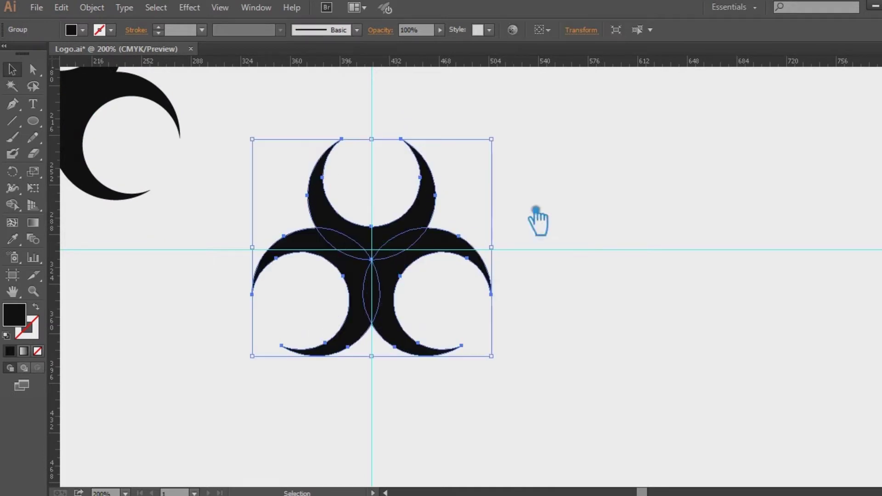
{"action": "left_click", "coordinate": [125, 186]}
{"action": "key", "text": "Delete"}
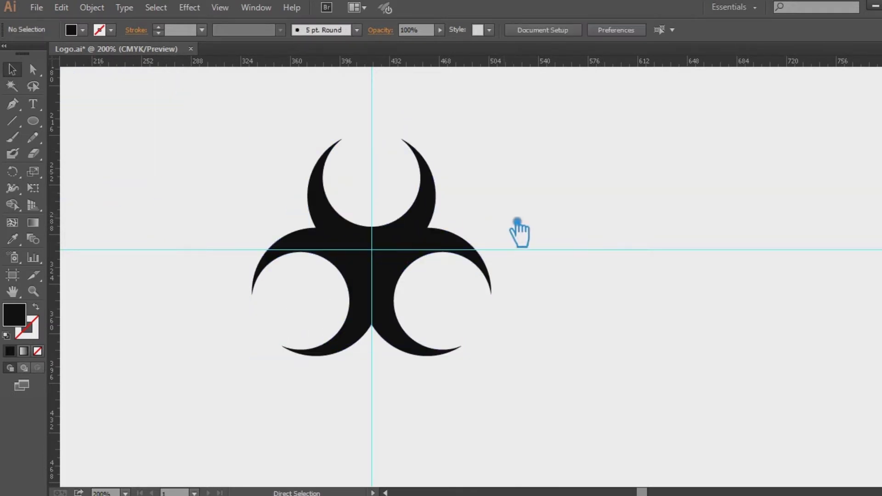
{"action": "key", "text": "ctrl+s"}
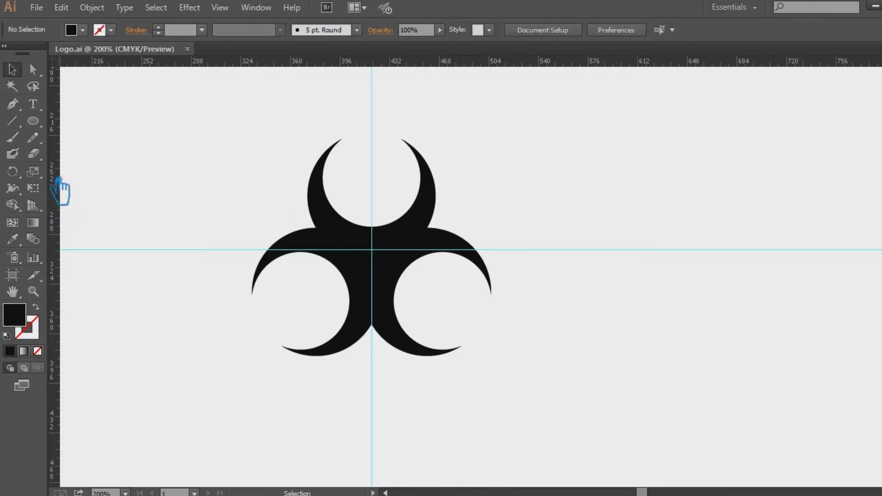
- Nudge the grouped symbol vertically until the point where the three crescents meet sits on the guide intersection
{"action": "left_click_drag", "start_coordinate": [33, 121], "coordinate": [98, 150]}
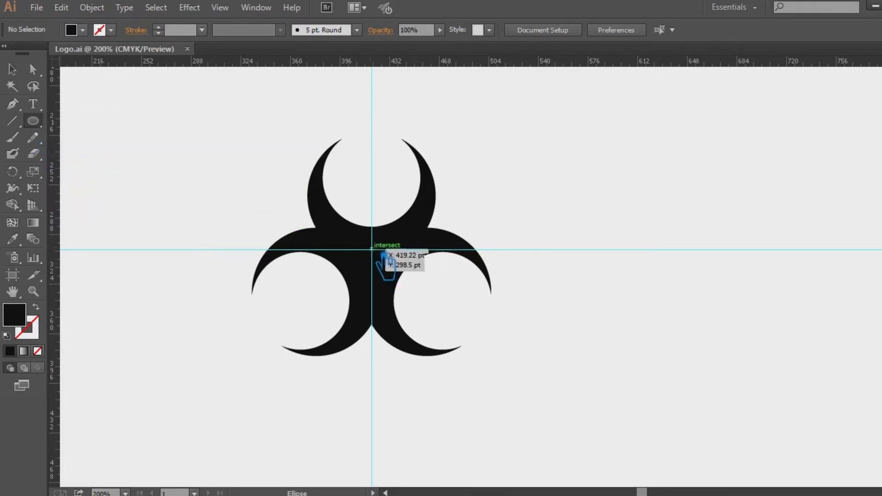
{"action": "left_click", "coordinate": [407, 230]}
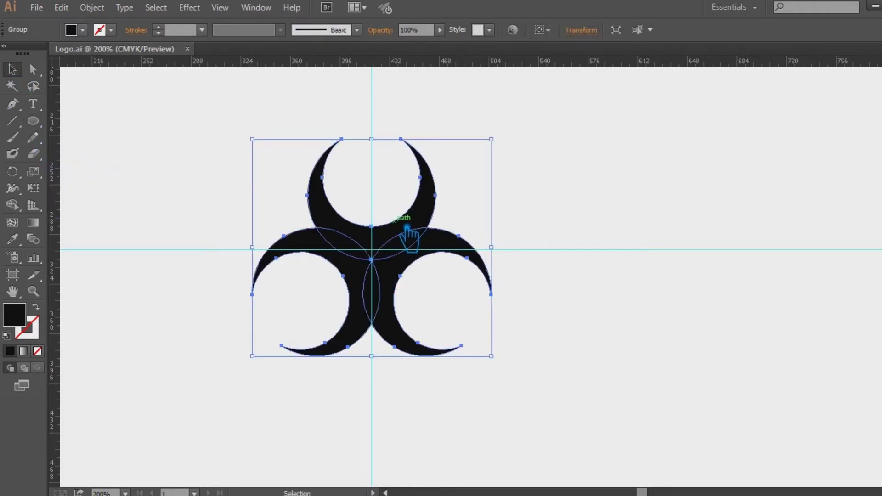
{"action": "key", "text": "Down"}
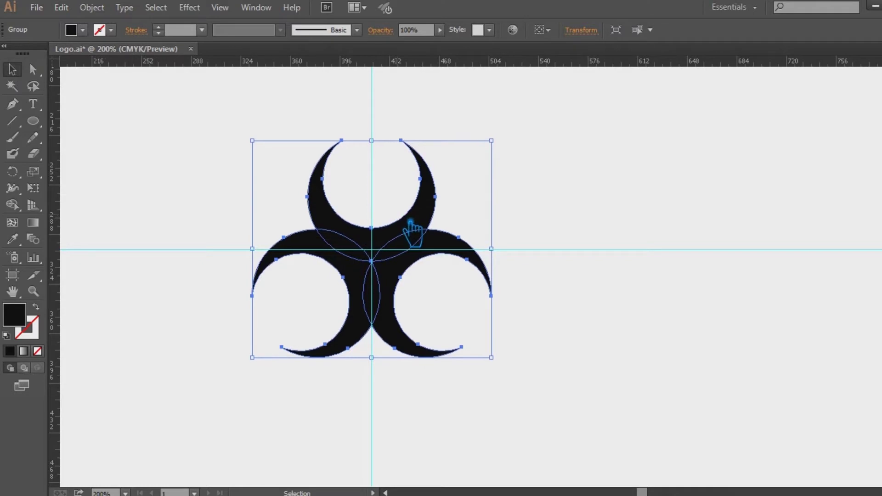
{"action": "key", "text": "Up"}
{"action": "key", "text": "Up"}
{"action": "key", "text": "Up"}
{"action": "key", "text": "Up"}
{"action": "key", "text": "Up"}
{"action": "key", "text": "Up"}
{"action": "key", "text": "Up"}
{"action": "key", "text": "Up"}
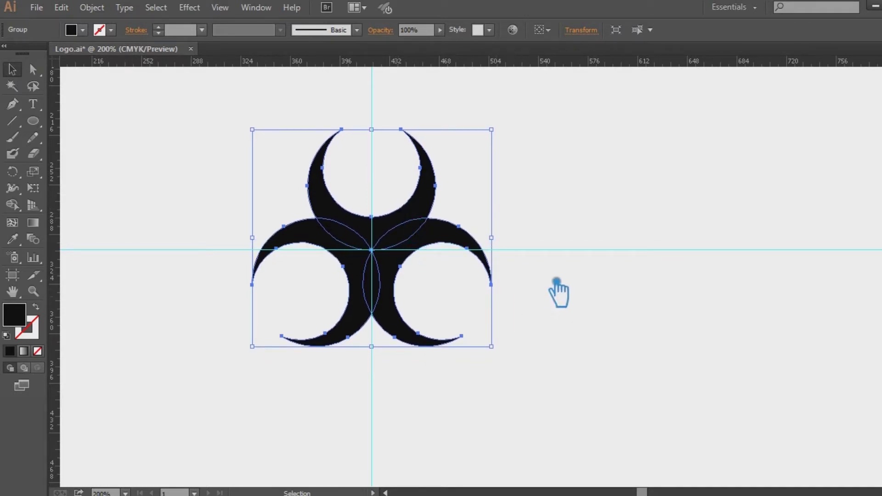
{"action": "left_click", "coordinate": [203, 207]}
- Draw a circle centred on the guide intersection and make it an unfilled ring with a 12 pt black stroke
{"action": "left_click", "coordinate": [32, 121]}
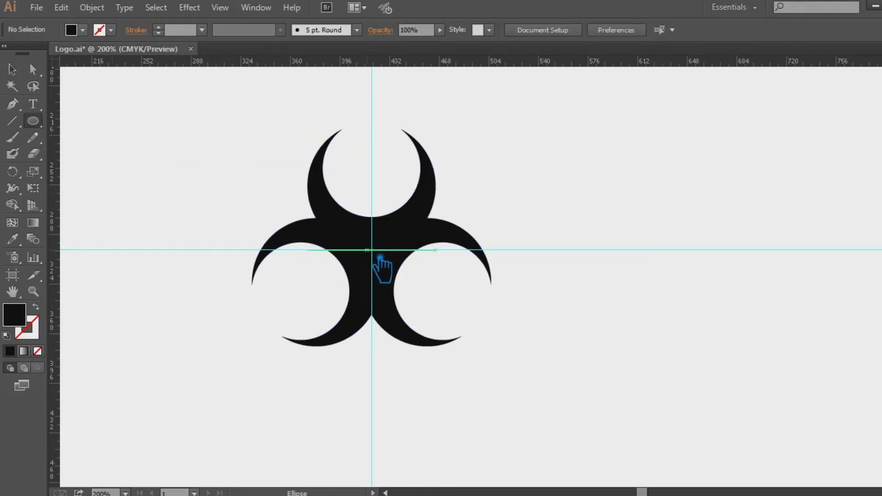
{"action": "left_click_drag", "start_coordinate": [371, 250], "coordinate": [451, 308]}
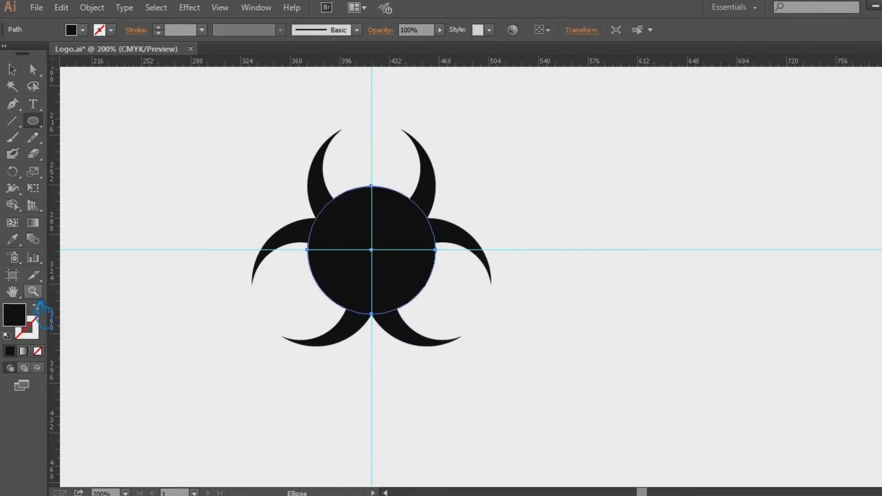
{"action": "left_click", "coordinate": [36, 306]}
{"action": "scroll", "coordinate": [172, 34], "scroll_direction": "up", "scroll_amount": 3}
{"action": "scroll", "coordinate": [171, 34], "scroll_direction": "up", "scroll_amount": 6}
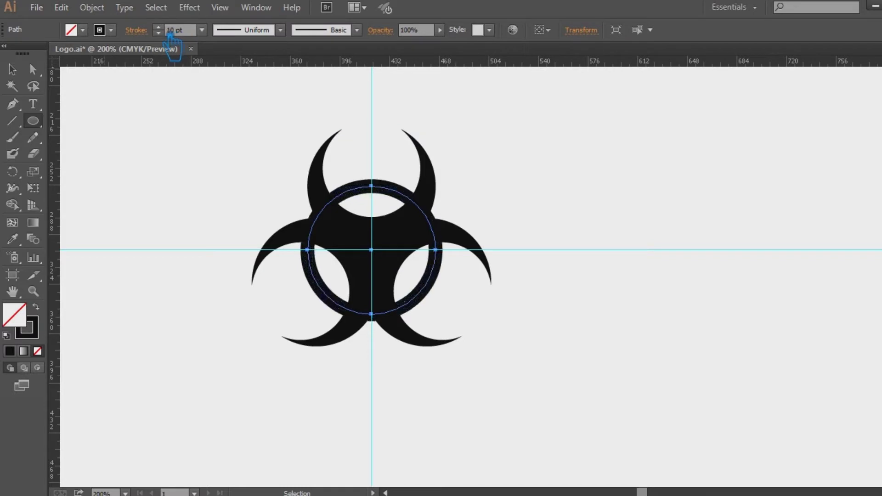
{"action": "scroll", "coordinate": [169, 35], "scroll_direction": "up", "scroll_amount": 2}
{"action": "key", "text": "v"}
{"action": "left_click", "coordinate": [481, 166]}
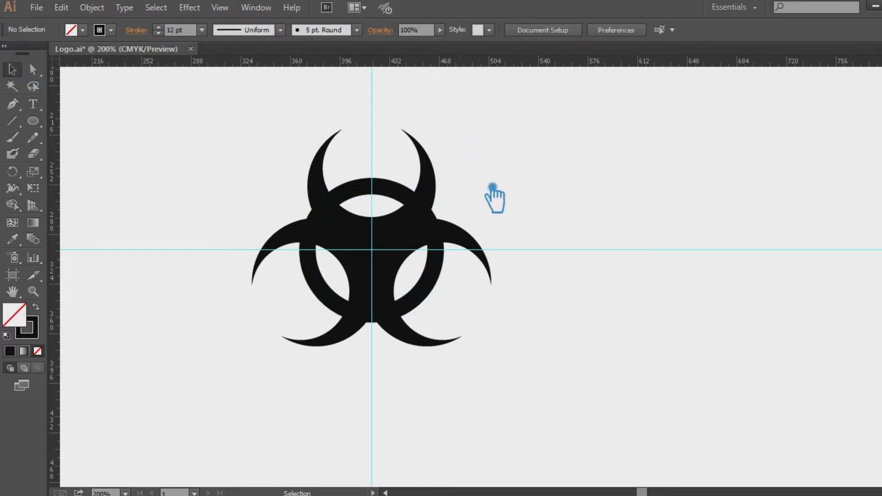
- Create a small copy of the ring at the same centre and give it a solid purple fill without a stroke
{"action": "key", "text": "a"}
{"action": "left_click", "coordinate": [443, 235]}
{"action": "key", "text": "v"}
{"action": "left_click_drag", "start_coordinate": [435, 186], "coordinate": [393, 229]}
{"action": "left_click", "coordinate": [36, 306]}
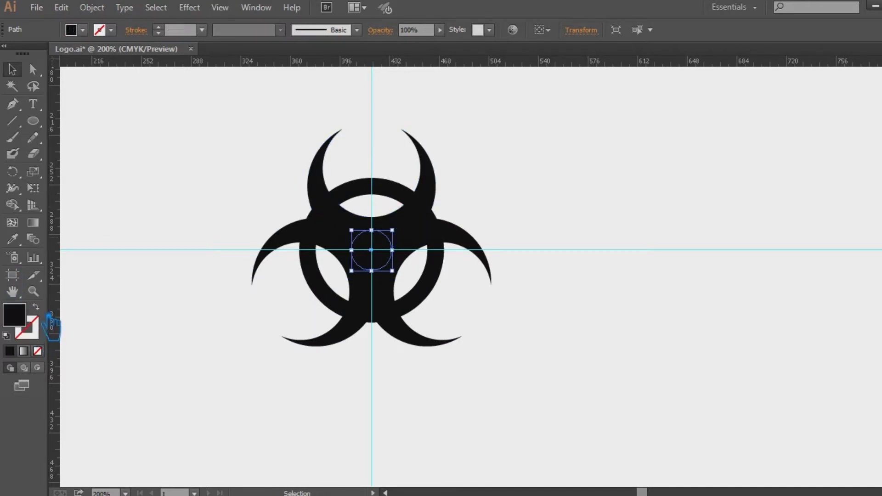
{"action": "double_click", "coordinate": [21, 318]}
{"action": "left_click", "coordinate": [578, 140]}
{"action": "left_click", "coordinate": [820, 106]}
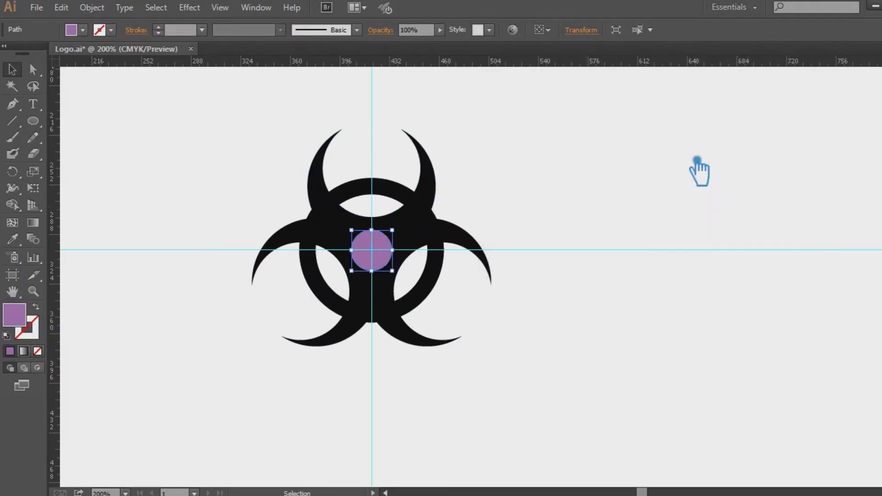
- Expand the black ring's stroke into a filled shape
{"action": "left_click", "coordinate": [408, 198]}
{"action": "key", "text": "a"}
{"action": "key", "text": "v"}
{"action": "left_click", "coordinate": [92, 7]}
{"action": "left_click", "coordinate": [112, 155]}
{"action": "left_click", "coordinate": [445, 330]}
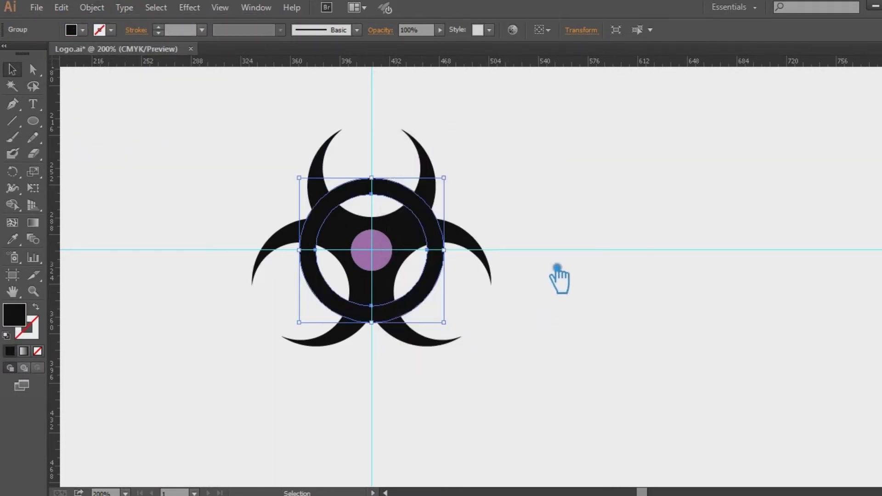
{"action": "left_click", "coordinate": [562, 242]}
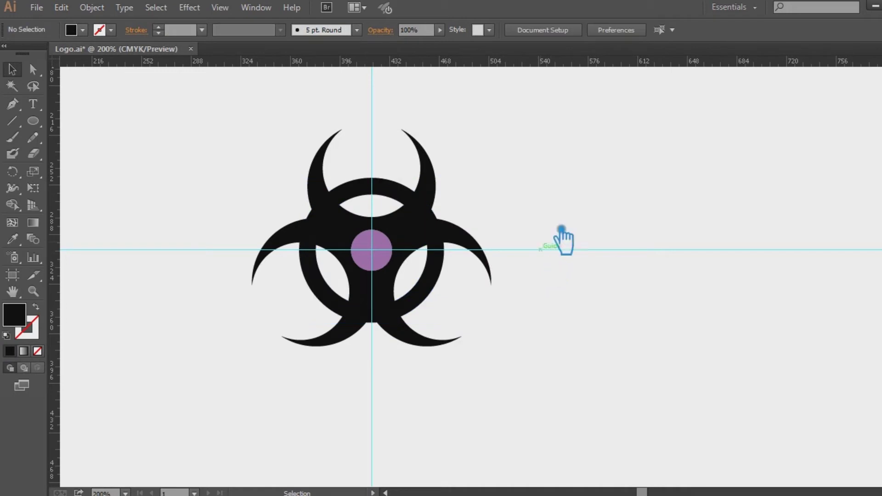
- Unite the three grouped crescents into a single path with Pathfinder
{"action": "left_click", "coordinate": [391, 252]}
{"action": "left_click", "coordinate": [452, 179]}
{"action": "left_click", "coordinate": [435, 173]}
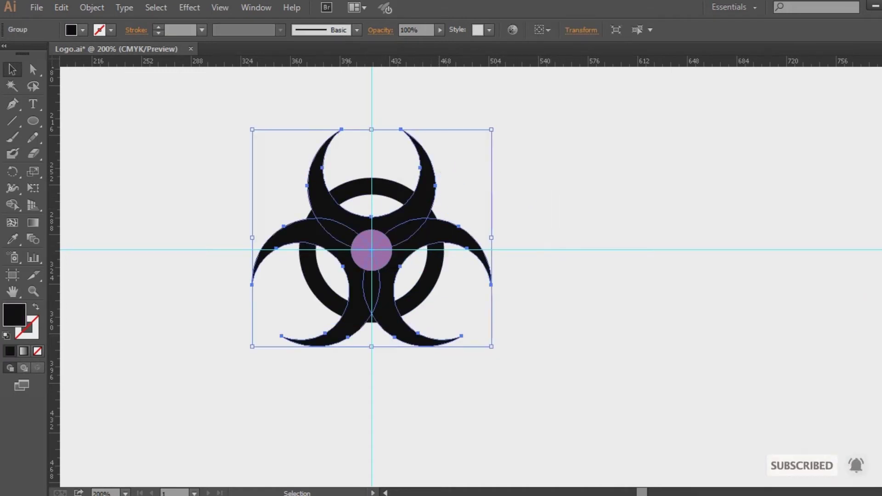
{"action": "key", "text": "shift+ctrl+F9"}
{"action": "left_click", "coordinate": [765, 289]}
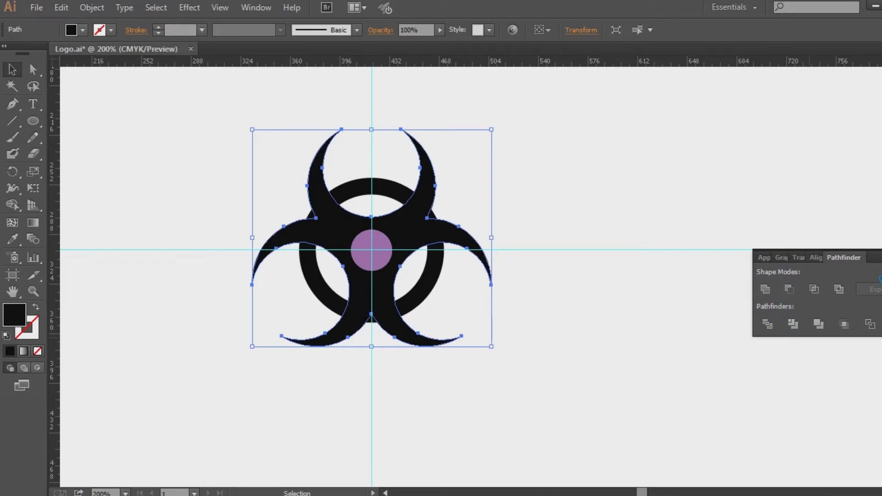
{"action": "key", "text": "shift+ctrl+F9"}
- Try aligning the three-armed shape, ring and purple circle by their vertical centres, and undo the alignment
{"action": "left_click_drag", "start_coordinate": [561, 363], "coordinate": [231, 173]}
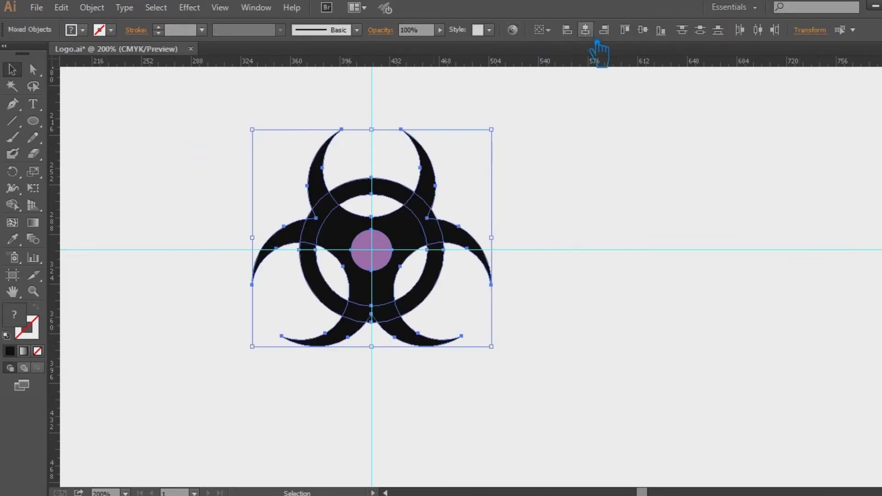
{"action": "left_click", "coordinate": [643, 30]}
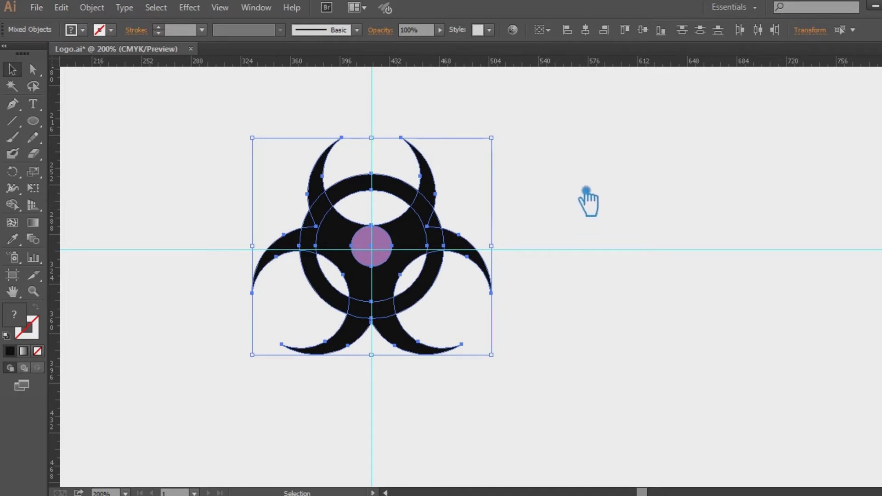
{"action": "left_click", "coordinate": [637, 302]}
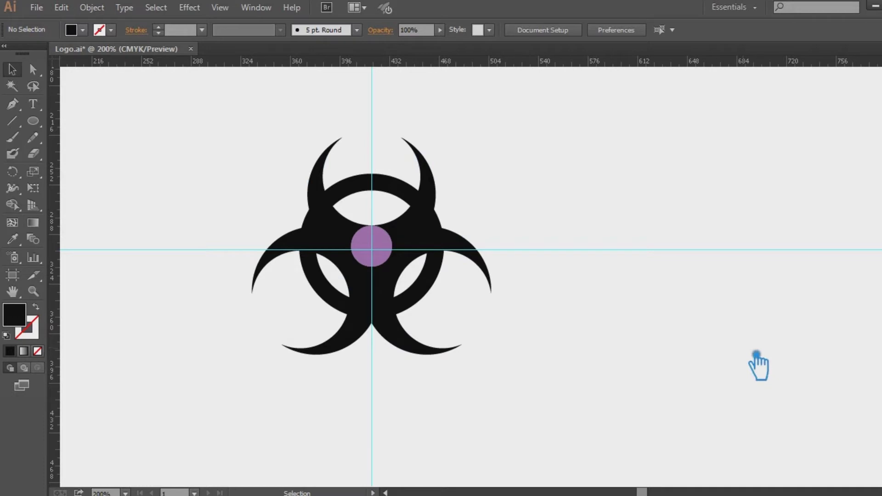
{"action": "key", "text": "a"}
{"action": "key", "text": "ctrl+a"}
{"action": "key", "text": "ctrl+z"}
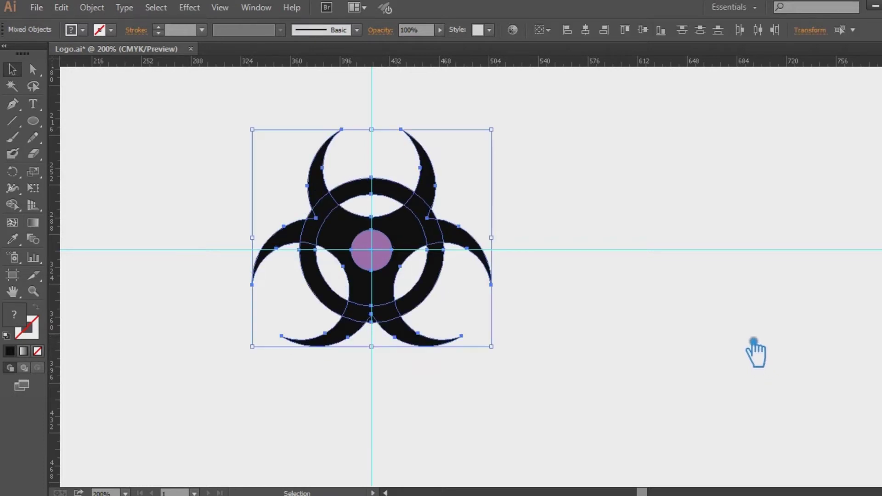
{"action": "left_click", "coordinate": [707, 299]}
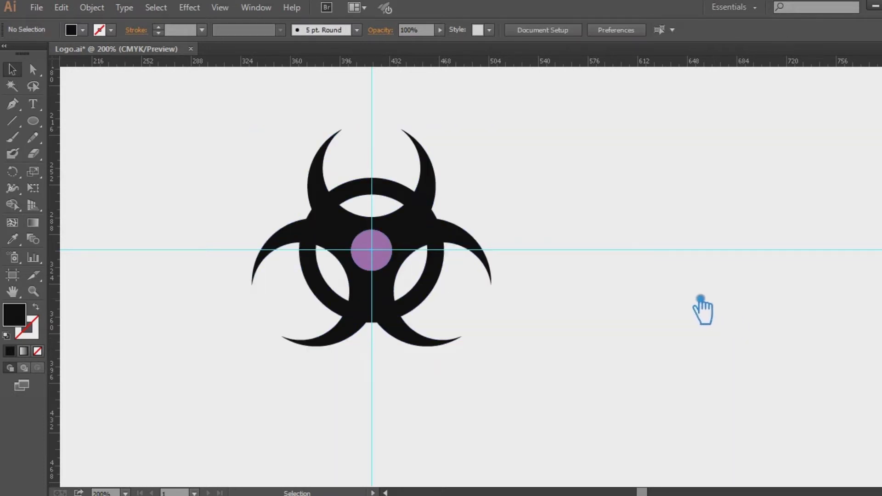
- Subtract the purple circle from the three-armed shape to cut a round hole, and select the resulting shape
{"action": "left_click", "coordinate": [394, 254]}
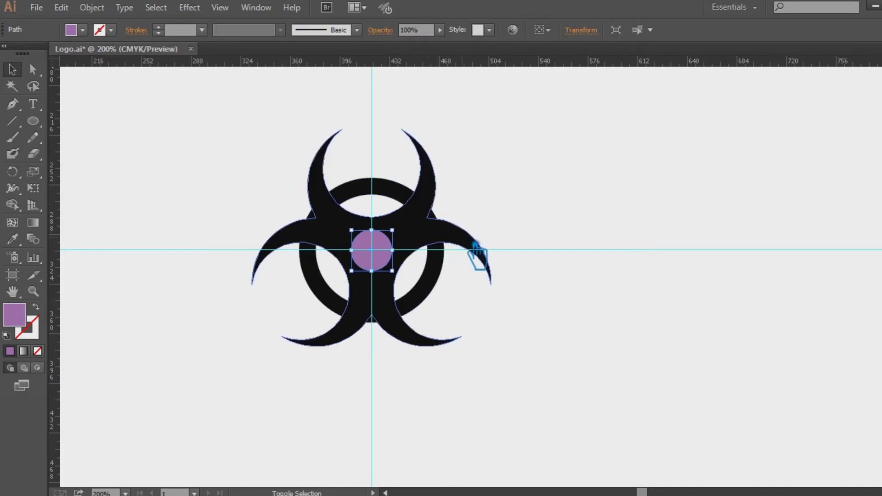
{"action": "left_click", "coordinate": [476, 248], "text": "shift"}
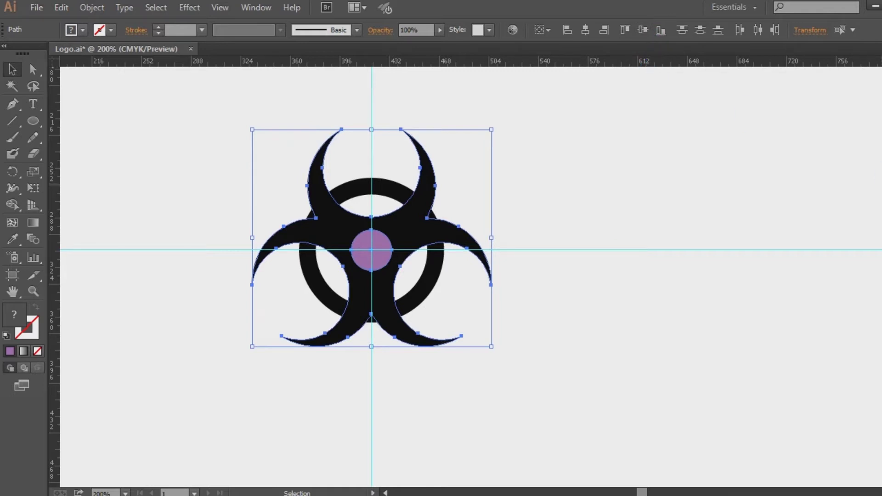
{"action": "key", "text": "ctrl+shift+F9"}
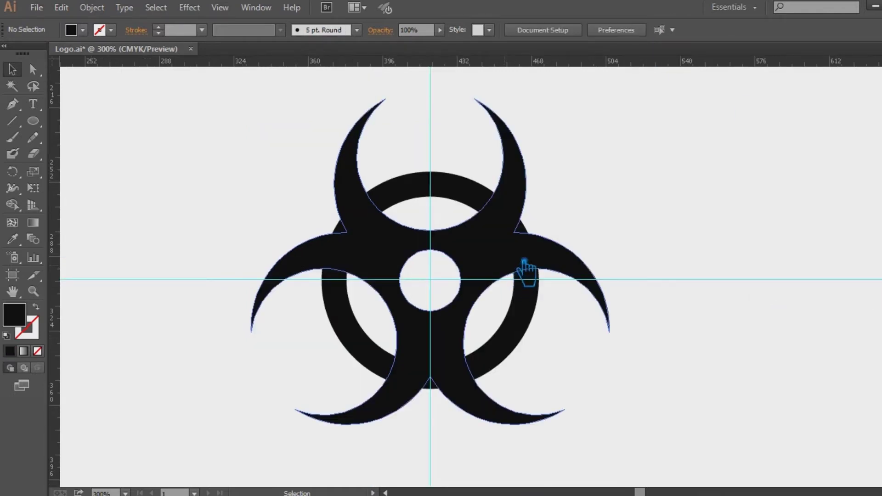
{"action": "left_click", "coordinate": [526, 271]}
{"action": "left_click", "coordinate": [93, 7]}
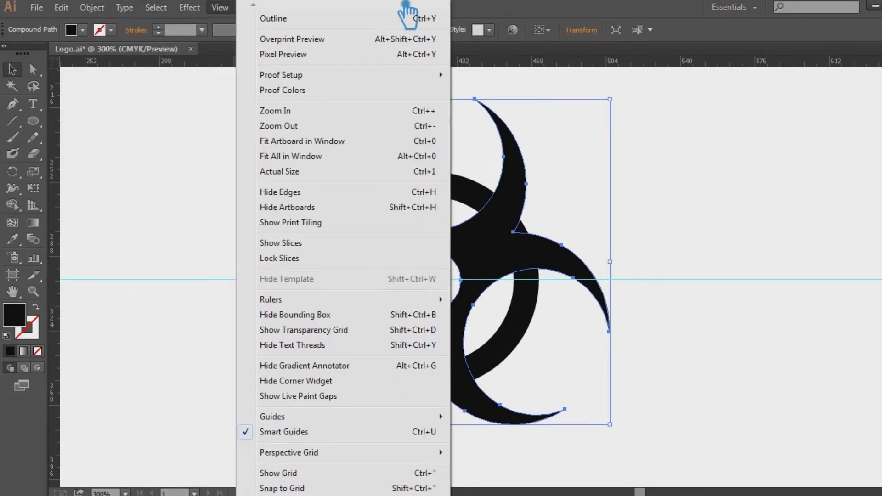
{"action": "left_click", "coordinate": [544, 13]}
{"action": "key", "text": "Up"}
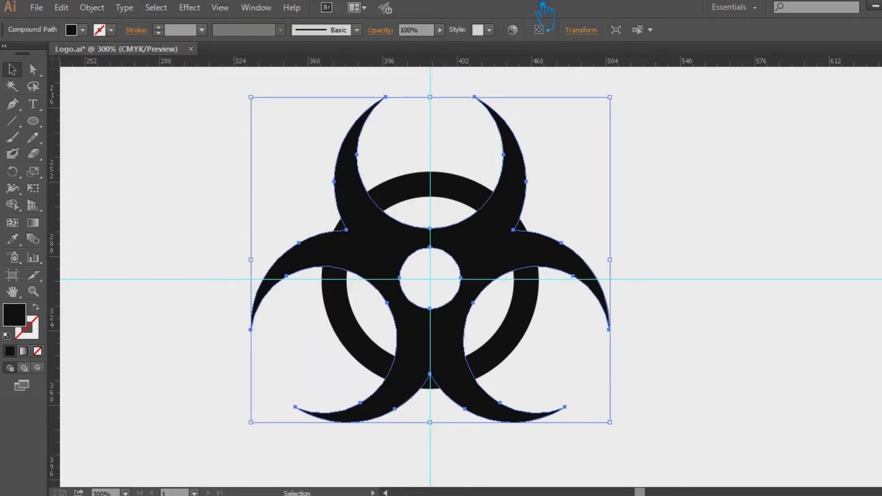
{"action": "key", "text": "Down"}
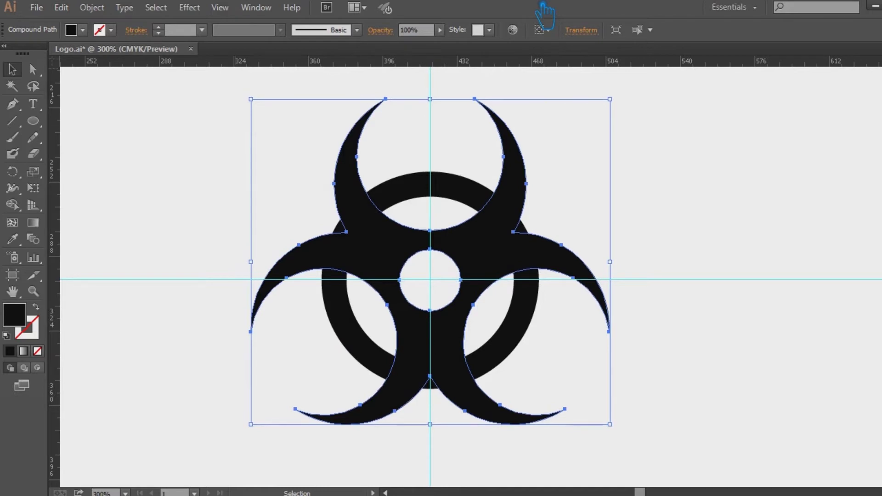
- Offset the three-armed shape's path outward using miter joins and a miter limit of 4
{"action": "left_click", "coordinate": [92, 7]}
{"action": "mouse_move", "coordinate": [259, 288]}
{"action": "left_click", "coordinate": [310, 338]}
{"action": "left_click", "coordinate": [609, 236]}
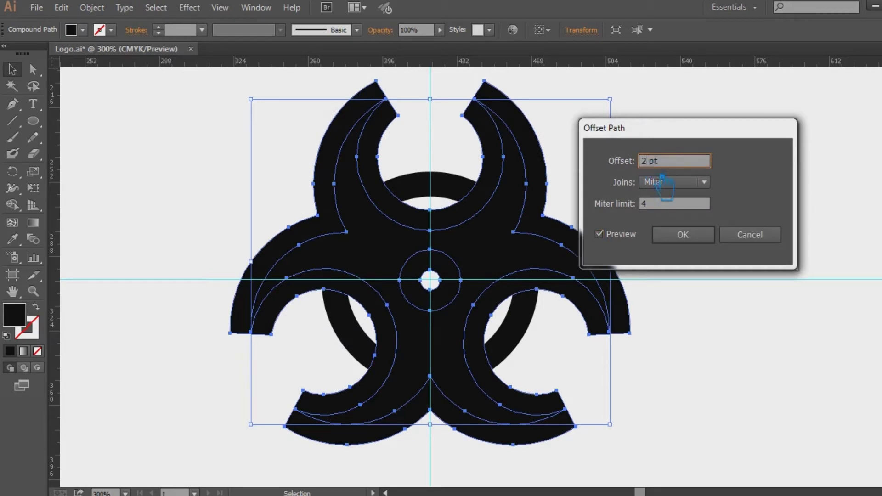
{"action": "left_click", "coordinate": [673, 204]}
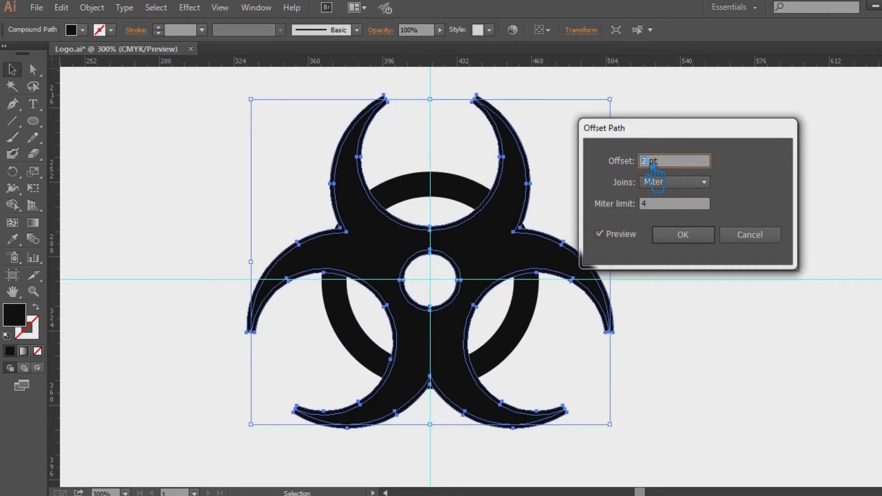
{"action": "left_click", "coordinate": [671, 205]}
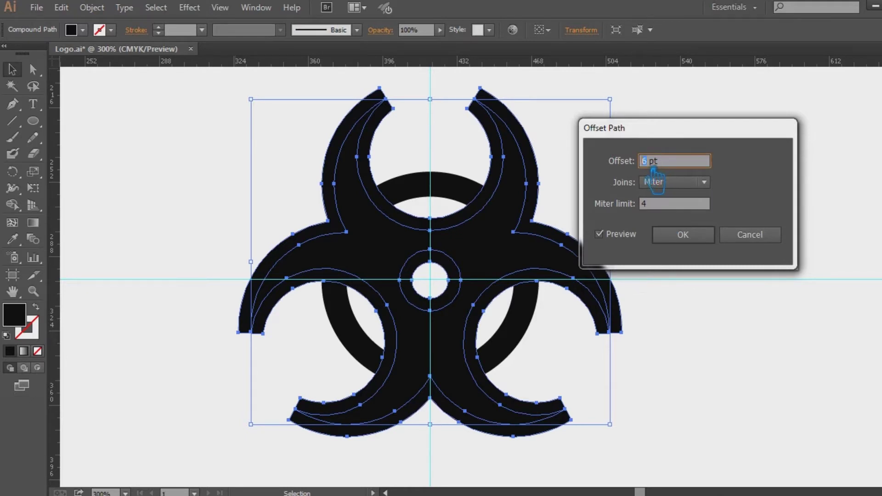
{"action": "left_click", "coordinate": [686, 236]}
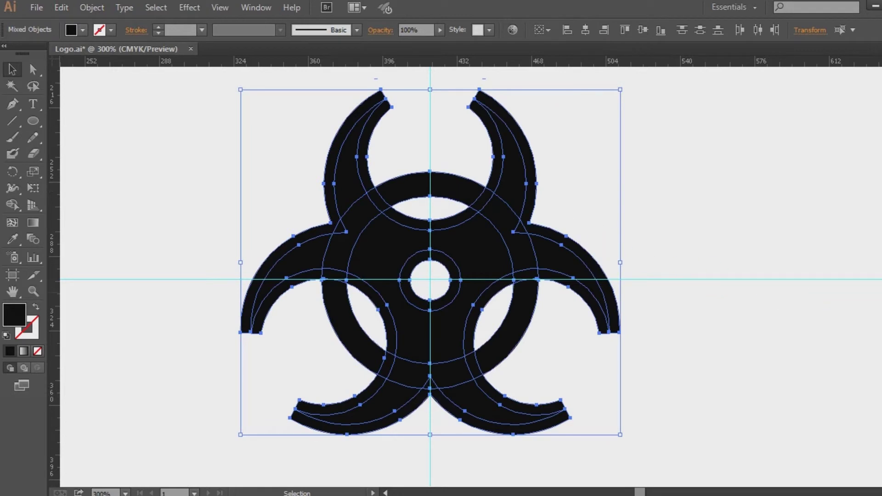
- Divide the offset shapes and ring with Pathfinder, and ungroup the resulting pieces
{"action": "left_click", "coordinate": [880, 294]}
{"action": "left_click", "coordinate": [768, 324]}
{"action": "left_click", "coordinate": [880, 292]}
{"action": "left_click", "coordinate": [661, 193]}
{"action": "right_click", "coordinate": [549, 151]}
{"action": "left_click", "coordinate": [583, 230]}
{"action": "left_click", "coordinate": [640, 202]}
- Delete the offset strips bordering the arms outside the ring and those inside the ring's openings
{"action": "left_click", "coordinate": [538, 148]}
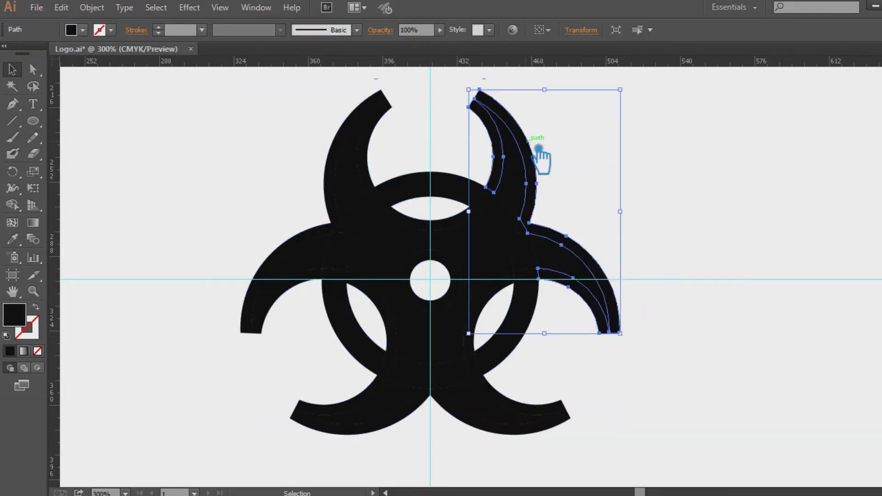
{"action": "key", "text": "Delete"}
{"action": "left_click", "coordinate": [388, 147]}
{"action": "key", "text": "Delete"}
{"action": "left_click", "coordinate": [338, 431]}
{"action": "key", "text": "Delete"}
{"action": "left_click", "coordinate": [391, 331]}
{"action": "key", "text": "Delete"}
{"action": "left_click", "coordinate": [478, 322]}
{"action": "key", "text": "Delete"}
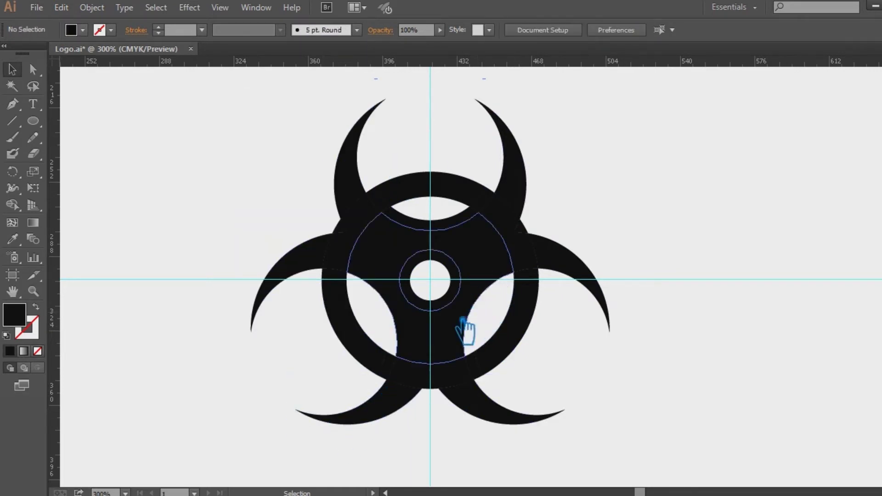
{"action": "left_click", "coordinate": [422, 220]}
{"action": "key", "text": "Delete"}
- Try deleting the thin ring around the centre hole and the piece inside it, and undo the deletions
{"action": "left_click", "coordinate": [434, 268]}
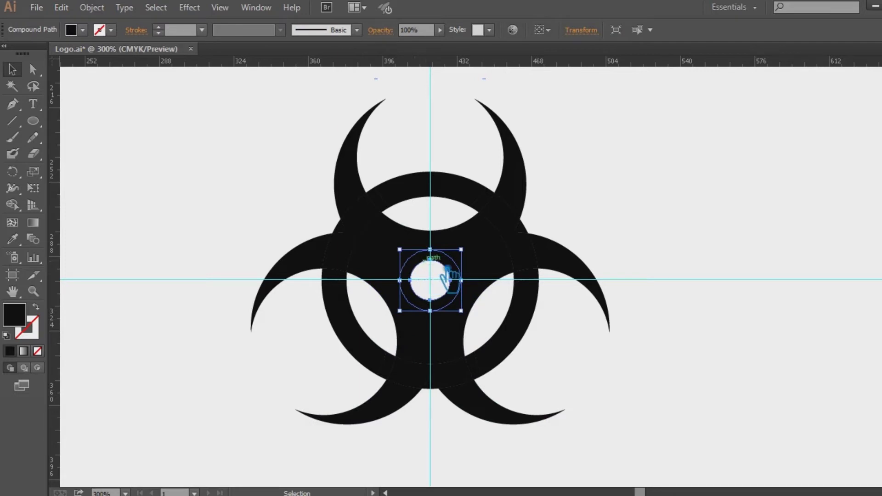
{"action": "key", "text": "Delete"}
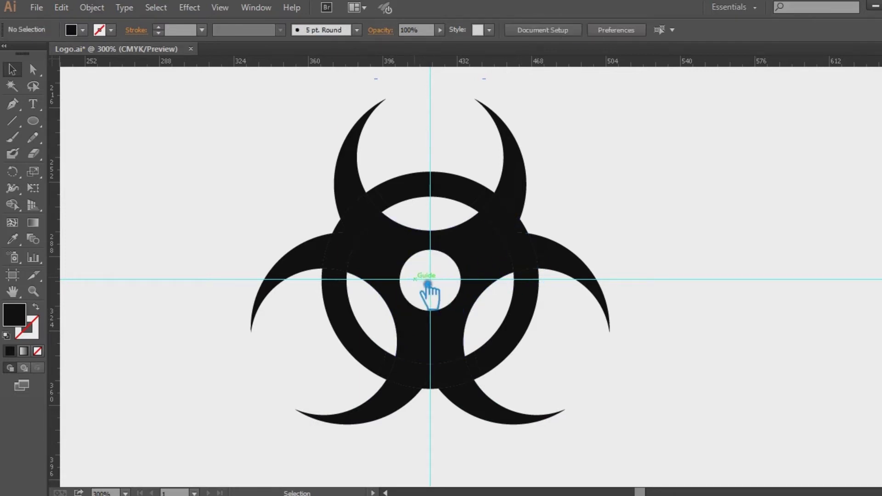
{"action": "left_click", "coordinate": [425, 286]}
{"action": "key", "text": "Delete"}
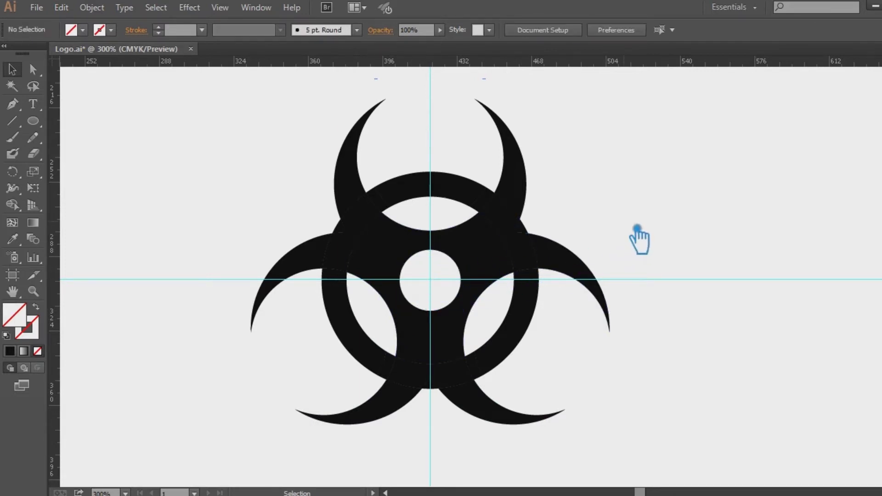
{"action": "key", "text": "ctrl+z"}
- Delete the black rectangle covering the lower half, and scale the centre ring down slightly about its centre
{"action": "left_click", "coordinate": [660, 346]}
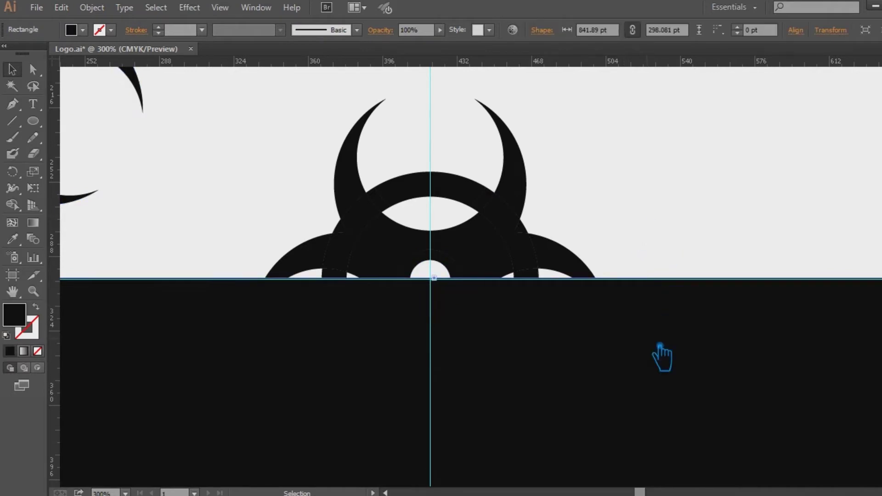
{"action": "key", "text": "Delete"}
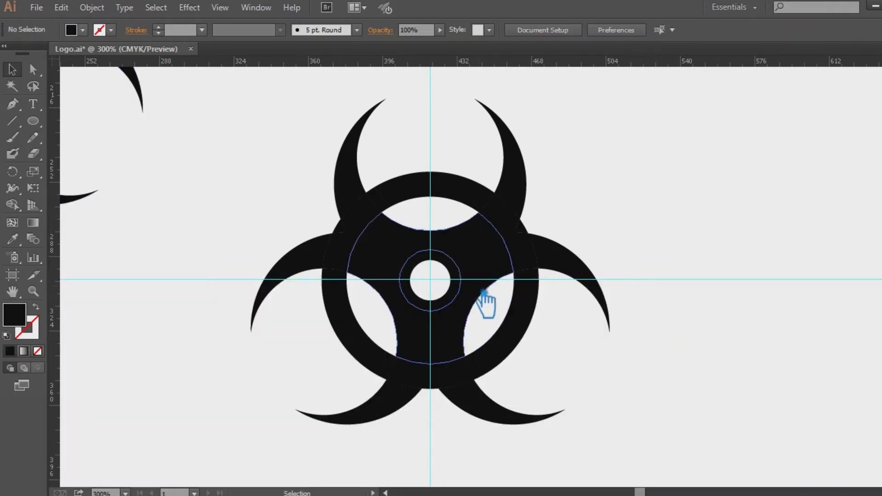
{"action": "left_click", "coordinate": [469, 285]}
{"action": "mouse_move", "coordinate": [475, 263]}
{"action": "left_mouse_down"}
{"action": "mouse_move", "coordinate": [488, 256]}
{"action": "mouse_move", "coordinate": [455, 261]}
{"action": "mouse_move", "coordinate": [468, 258]}
{"action": "left_mouse_up"}
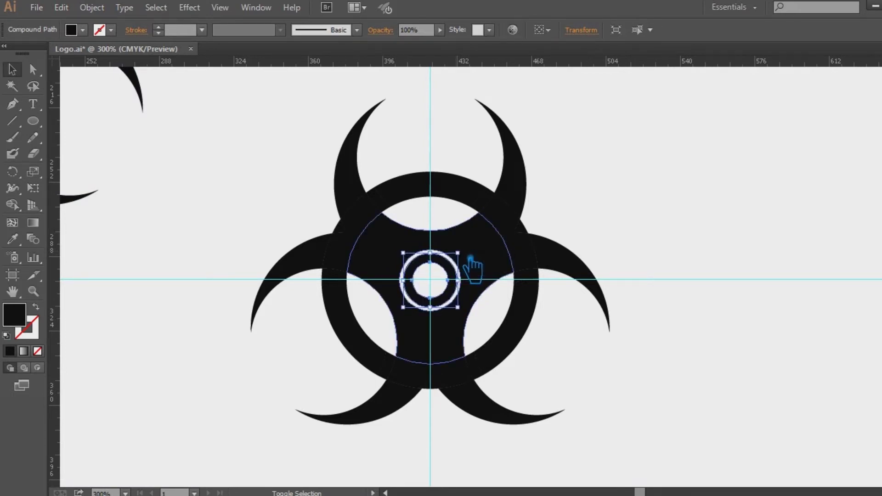
{"action": "left_click", "coordinate": [667, 263]}
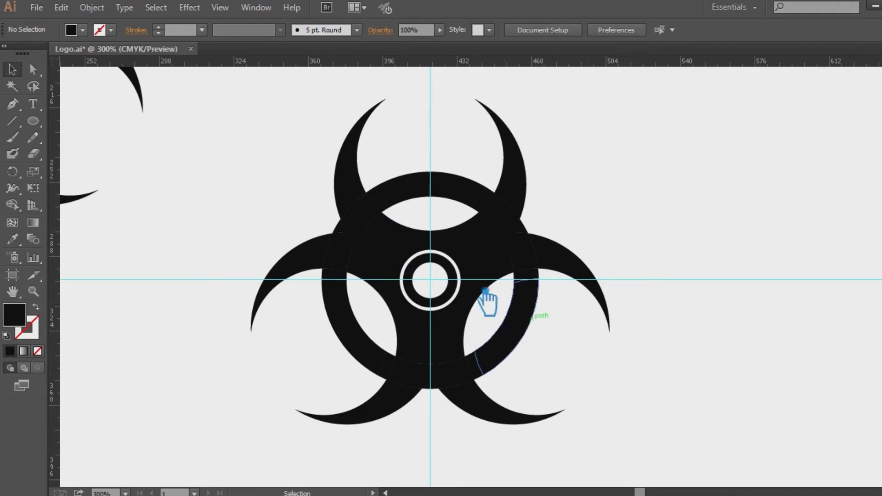
- Delete the offset slivers that join the ring to the two lower arms
{"action": "left_click", "coordinate": [434, 189]}
{"action": "left_click", "coordinate": [439, 226]}
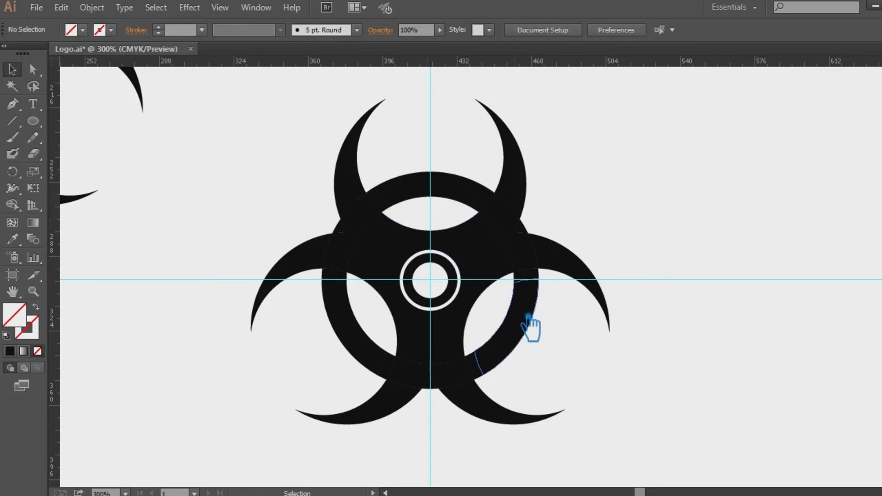
{"action": "left_click_drag", "start_coordinate": [626, 421], "coordinate": [263, 179]}
{"action": "left_click", "coordinate": [666, 327]}
{"action": "left_click", "coordinate": [494, 325]}
{"action": "key", "text": "Delete"}
{"action": "left_click", "coordinate": [478, 366]}
{"action": "key", "text": "Delete"}
{"action": "left_click", "coordinate": [398, 377]}
{"action": "key", "text": "Delete"}
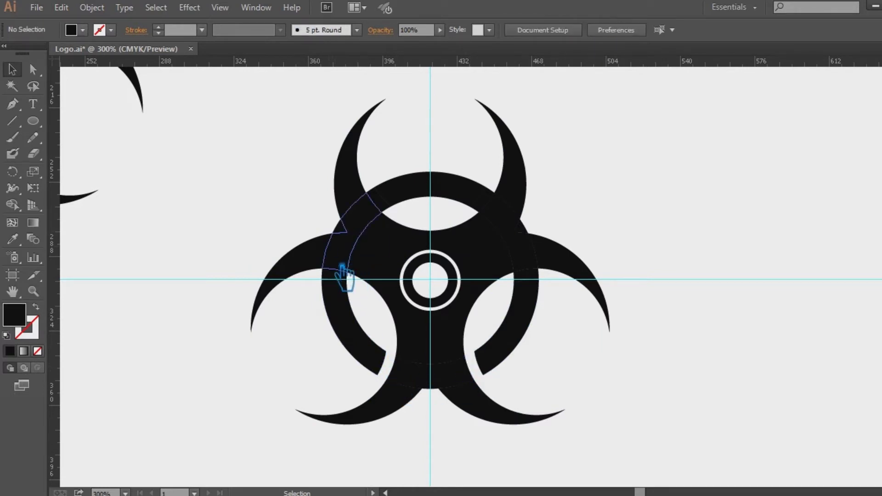
- Delete the remaining slivers joining the ring to the upper and side arms, and the ring wedges in the notches between arms
{"action": "left_click", "coordinate": [390, 208]}
{"action": "key", "text": "Delete"}
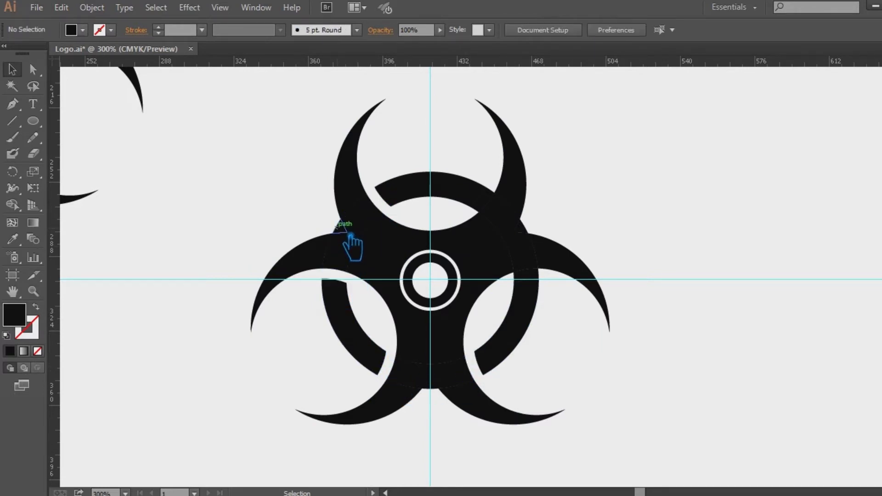
{"action": "left_click", "coordinate": [536, 232]}
{"action": "key", "text": "Delete"}
{"action": "left_click", "coordinate": [446, 403]}
{"action": "key", "text": "Delete"}
{"action": "left_click", "coordinate": [492, 199]}
{"action": "key", "text": "Delete"}
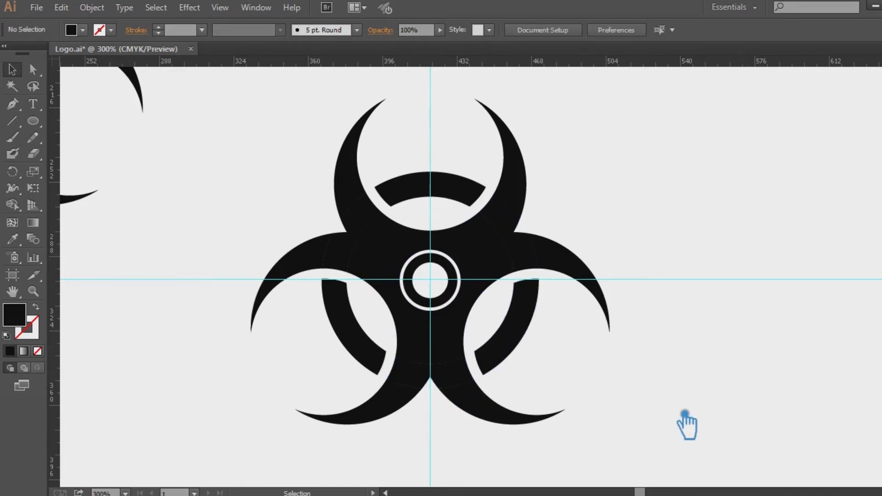
- Unite all pieces of the biohazard symbol with Pathfinder
{"action": "left_click_drag", "start_coordinate": [627, 440], "coordinate": [253, 147]}
{"action": "key", "text": "shift+ctrl+F9"}
{"action": "left_click", "coordinate": [767, 290]}
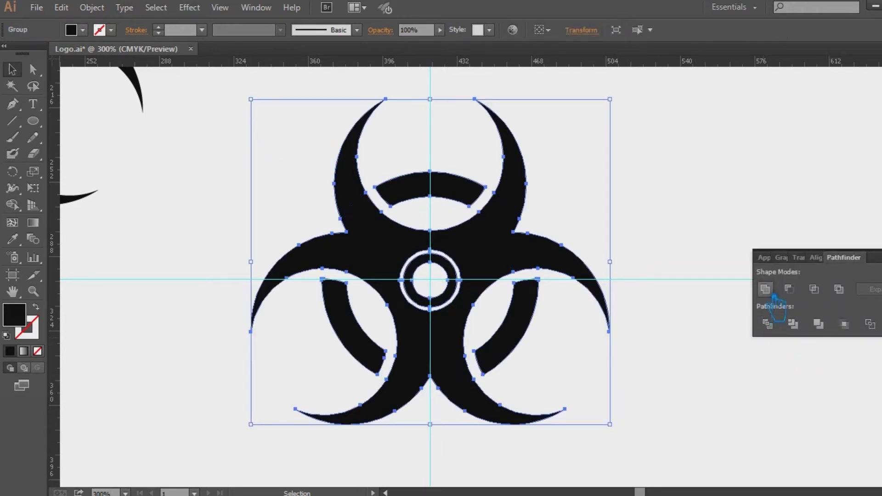
{"action": "key", "text": "ctrl+z"}
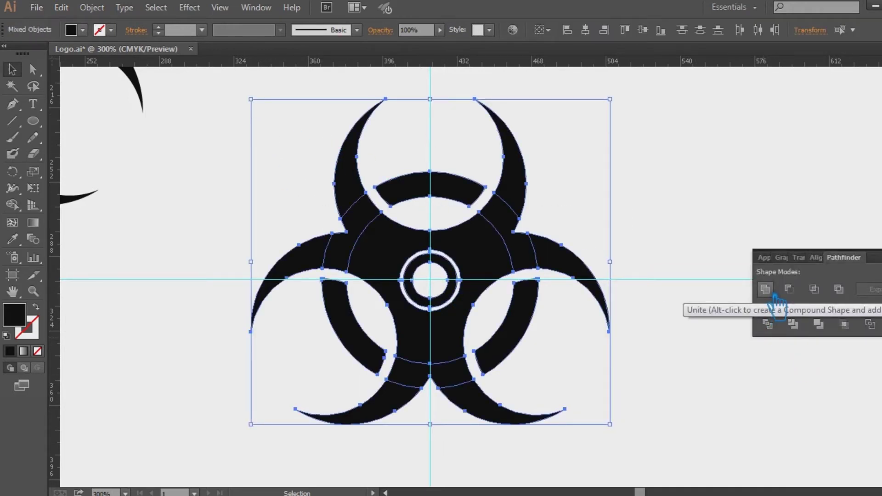
{"action": "left_click", "coordinate": [775, 296]}
{"action": "left_click", "coordinate": [813, 246]}
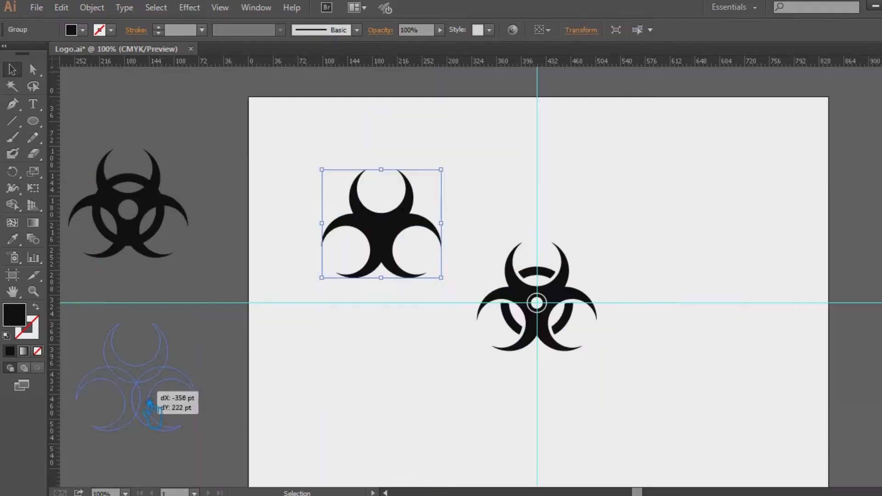
- Move the spare three-armed shape off the artboard, below the saved symbol copy
{"action": "left_click_drag", "start_coordinate": [149, 403], "coordinate": [133, 415]}
{"action": "left_click", "coordinate": [363, 382]}
{"action": "left_click_drag", "start_coordinate": [420, 395], "coordinate": [328, 372]}
{"action": "key", "text": "ctrl+plus"}
{"action": "key", "text": "ctrl+plus"}
{"action": "left_click_drag", "start_coordinate": [512, 375], "coordinate": [525, 342]}
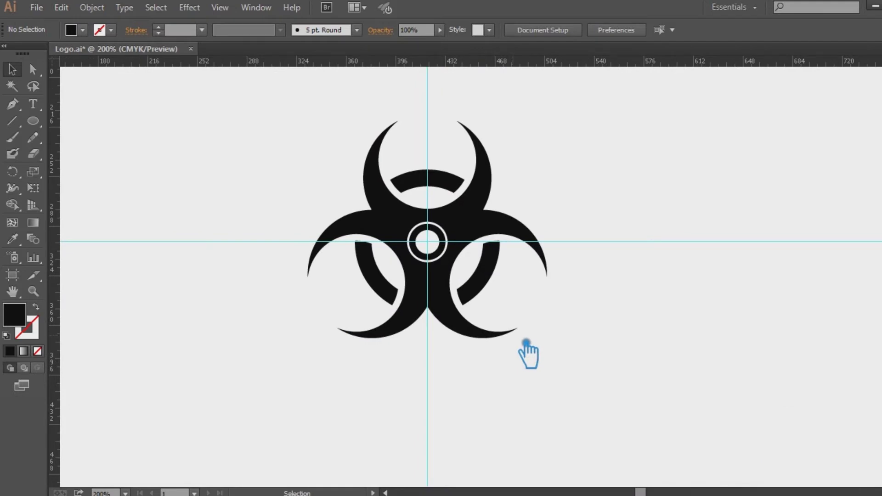
{"action": "left_click_drag", "start_coordinate": [593, 382], "coordinate": [689, 366]}
{"action": "key", "text": "ctrl+minus"}
{"action": "key", "text": "ctrl+minus"}
{"action": "key", "text": "ctrl+minus"}
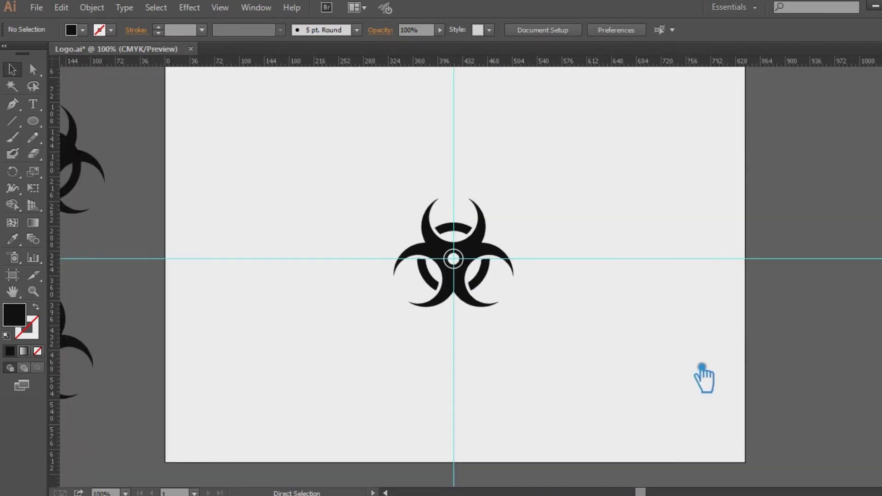
- Duplicate the united biohazard symbol and place the copy beside the artboard
{"action": "key", "text": "ctrl+plus"}
{"action": "left_click_drag", "start_coordinate": [572, 354], "coordinate": [358, 158]}
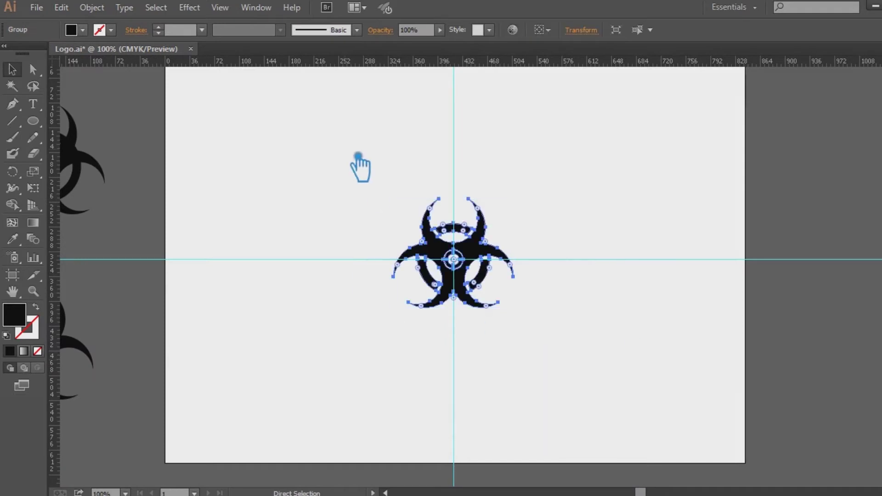
{"action": "left_click_drag", "start_coordinate": [422, 202], "coordinate": [163, 250]}
{"action": "left_click_drag", "start_coordinate": [231, 263], "coordinate": [833, 161]}
{"action": "left_click", "coordinate": [636, 269]}
- Draw a short line along the vertical guide from the upper arc's lowest point toward the centre ring
{"action": "key", "text": "ctrl+plus"}
{"action": "key", "text": "ctrl+plus"}
{"action": "key", "text": "ctrl+plus"}
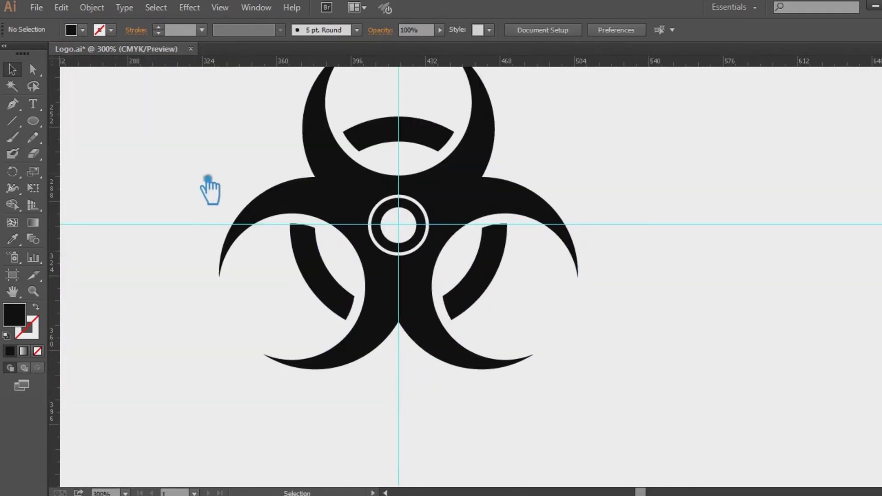
{"action": "left_click", "coordinate": [17, 125]}
{"action": "left_click_drag", "start_coordinate": [398, 175], "coordinate": [411, 195]}
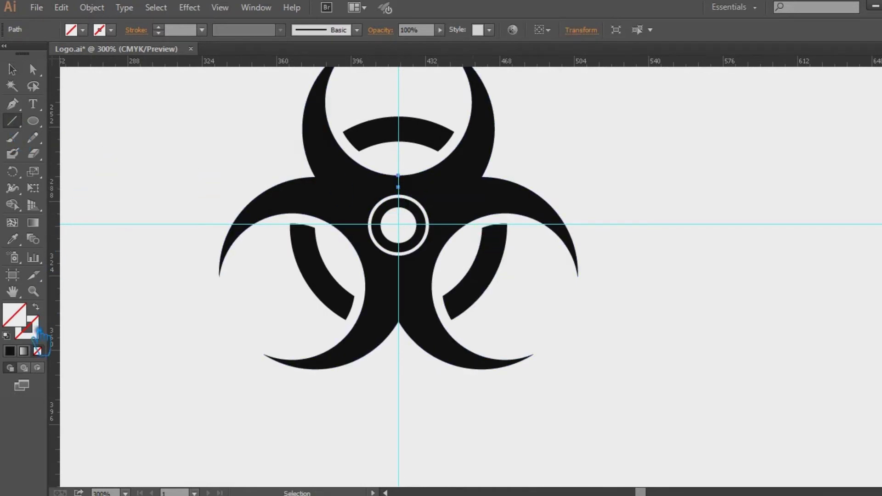
- Give the short line no fill and a grey stroke with a weight of 3 pt
{"action": "left_click", "coordinate": [38, 351]}
{"action": "left_click", "coordinate": [10, 352]}
{"action": "double_click", "coordinate": [33, 331]}
{"action": "left_click", "coordinate": [708, 263]}
{"action": "left_click", "coordinate": [670, 128]}
{"action": "left_click", "coordinate": [826, 108]}
{"action": "scroll", "coordinate": [172, 31], "scroll_direction": "up", "scroll_amount": 1}
{"action": "scroll", "coordinate": [172, 31], "scroll_direction": "up", "scroll_amount": 1}
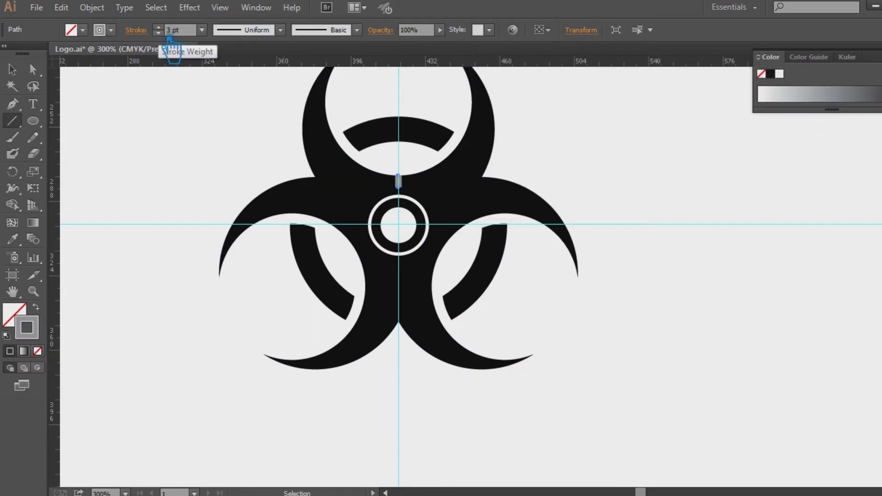
- Lengthen the grey line slightly at both ends along the vertical guide by moving its anchor points
{"action": "key", "text": "ctrl+plus"}
{"action": "key", "text": "ctrl+plus"}
{"action": "left_click_drag", "start_coordinate": [492, 234], "coordinate": [566, 281]}
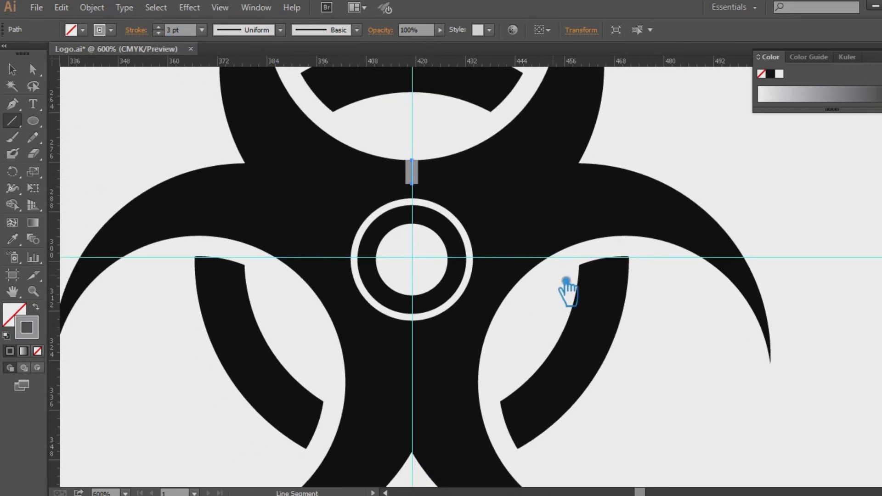
{"action": "left_click", "coordinate": [424, 190]}
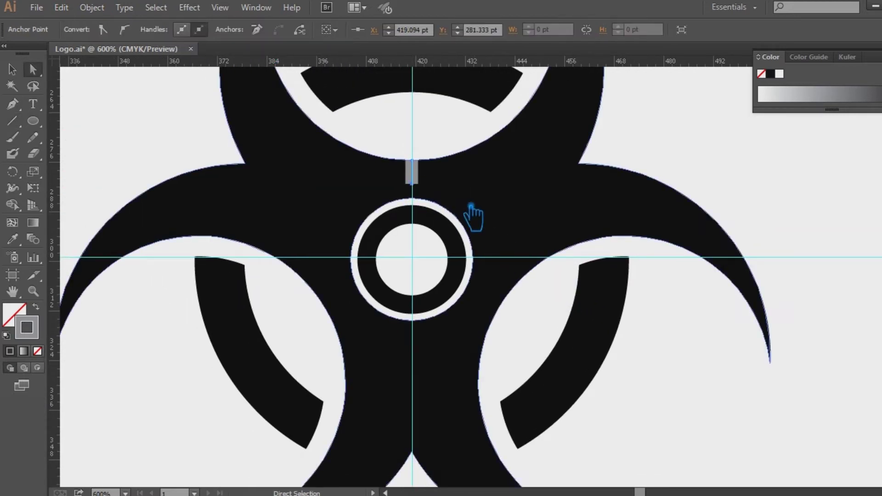
{"action": "left_click", "coordinate": [12, 69]}
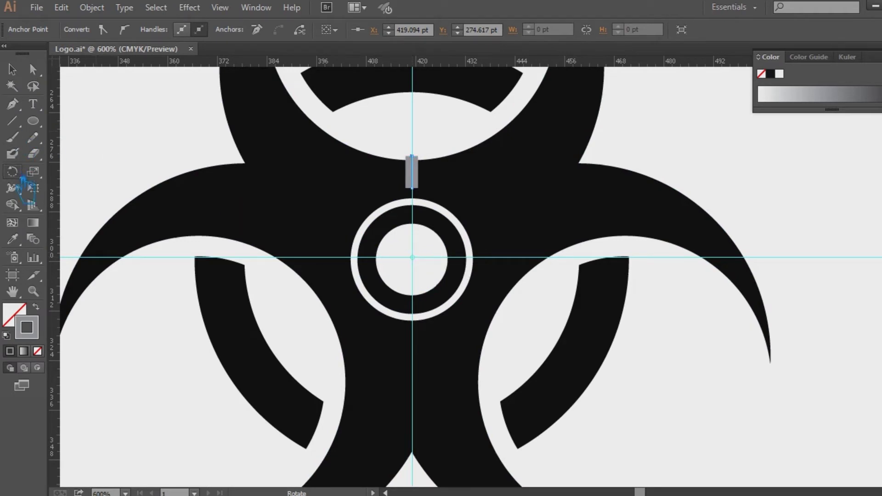
- Try to rotate a copy of the grey line by 120° about the intersection of the guides
{"action": "left_click", "coordinate": [425, 264], "text": "alt"}
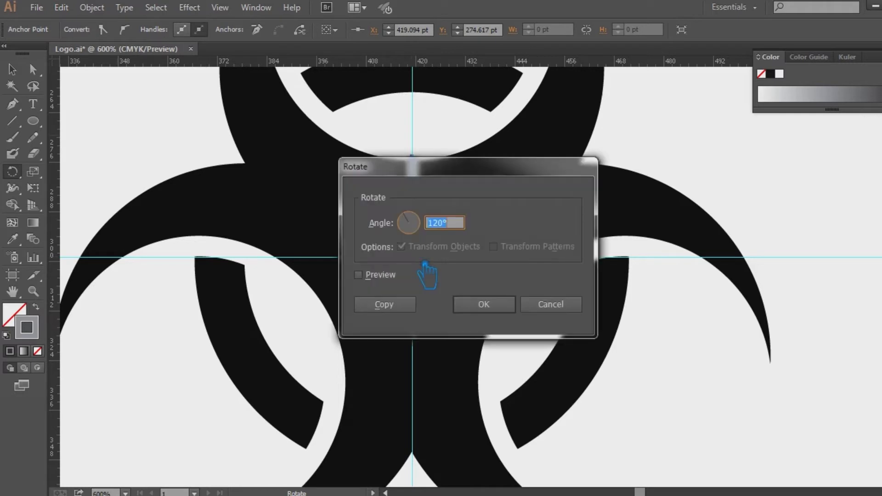
{"action": "left_click", "coordinate": [417, 303]}
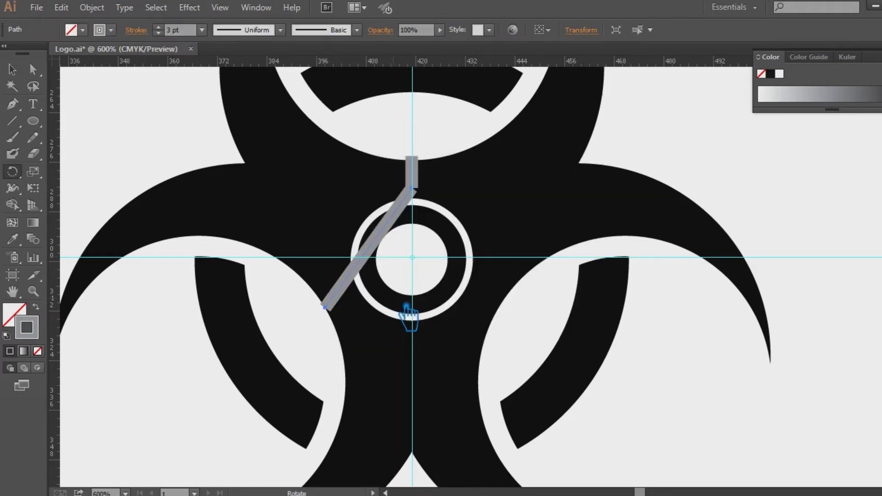
{"action": "left_click", "coordinate": [13, 71]}
- Expand the grey line's fill and stroke into a filled bar
{"action": "left_click", "coordinate": [92, 7]}
{"action": "left_click", "coordinate": [241, 151]}
{"action": "left_click", "coordinate": [439, 331]}
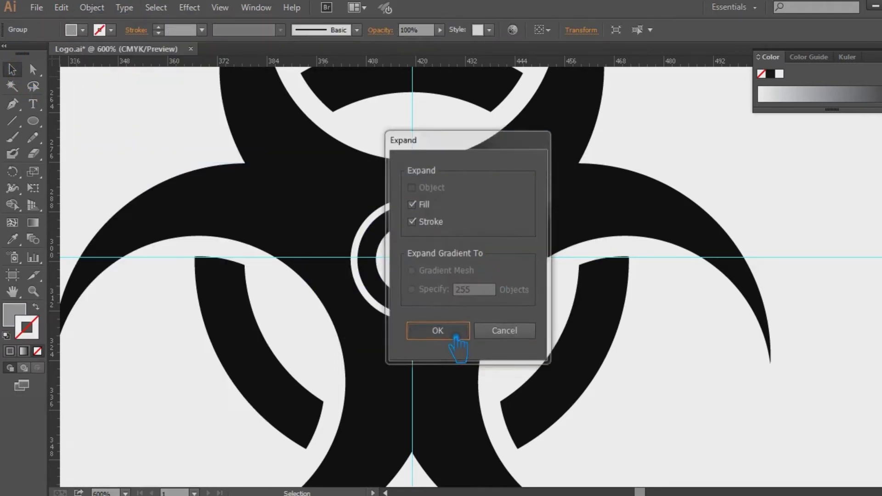
- Copy the grey bar twice by rotating it 120° about the intersection of the guides
{"action": "key", "text": "r"}
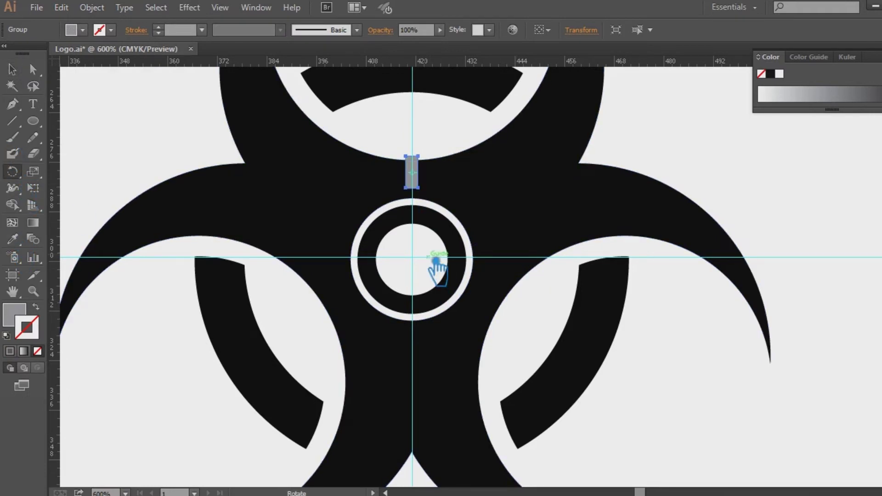
{"action": "left_click", "coordinate": [423, 263], "text": "alt"}
{"action": "left_click", "coordinate": [387, 310]}
{"action": "key", "text": "ctrl+d"}
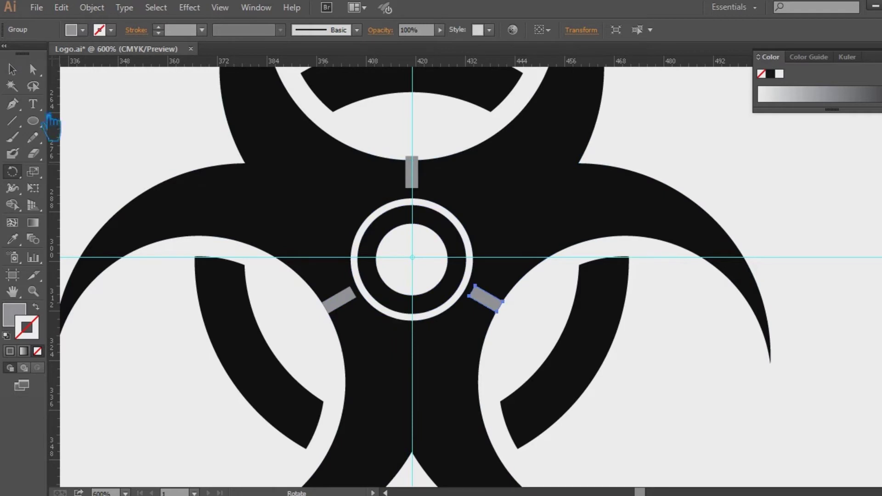
- Divide the whole symbol together with the three grey bars using Pathfinder Divide and ungroup the resulting pieces
{"action": "left_click", "coordinate": [12, 69]}
{"action": "left_click", "coordinate": [190, 138]}
{"action": "left_click_drag", "start_coordinate": [536, 368], "coordinate": [289, 152]}
{"action": "left_click", "coordinate": [879, 329]}
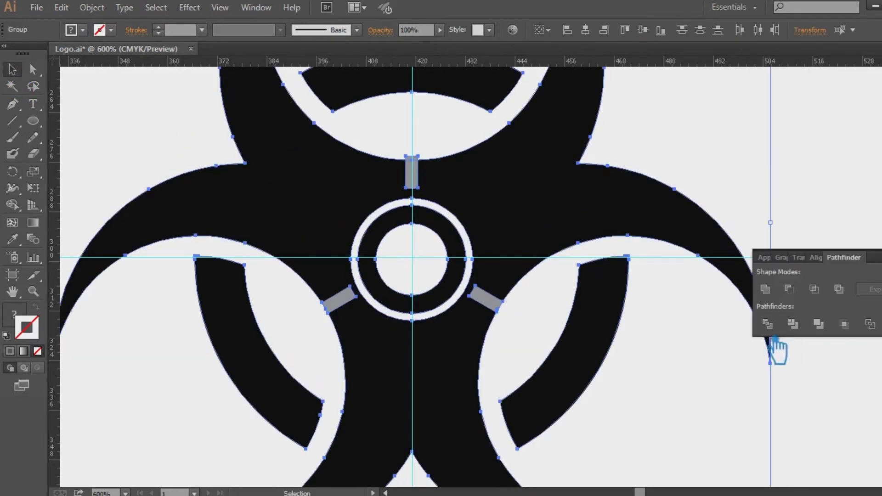
{"action": "left_click", "coordinate": [768, 325]}
{"action": "left_click", "coordinate": [879, 322]}
{"action": "left_click", "coordinate": [799, 276]}
{"action": "right_click", "coordinate": [420, 173]}
{"action": "left_click", "coordinate": [641, 170]}
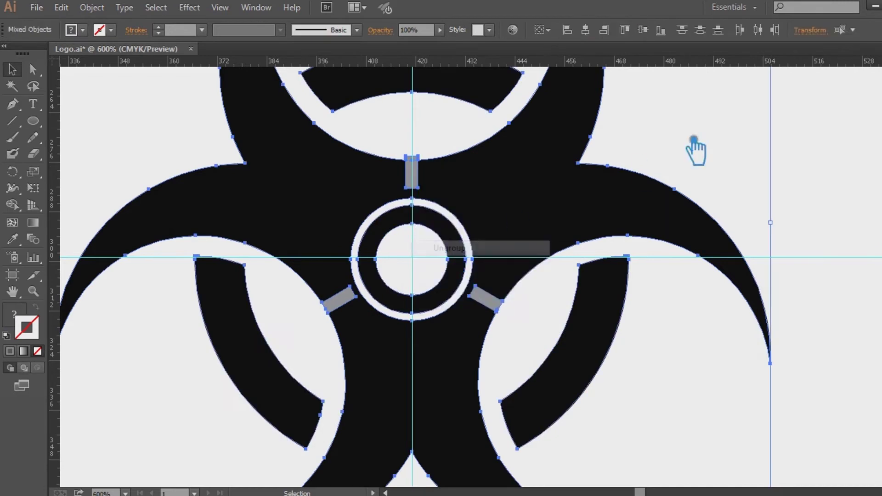
- Delete the three grey bar pieces to leave three radial slots, keeping the black symbol body
{"action": "left_click", "coordinate": [419, 172]}
{"action": "key", "text": "Delete"}
{"action": "left_click", "coordinate": [480, 296]}
{"action": "key", "text": "Delete"}
{"action": "left_click", "coordinate": [342, 304]}
{"action": "key", "text": "Delete"}
{"action": "left_click", "coordinate": [346, 316]}
{"action": "key", "text": "Delete"}
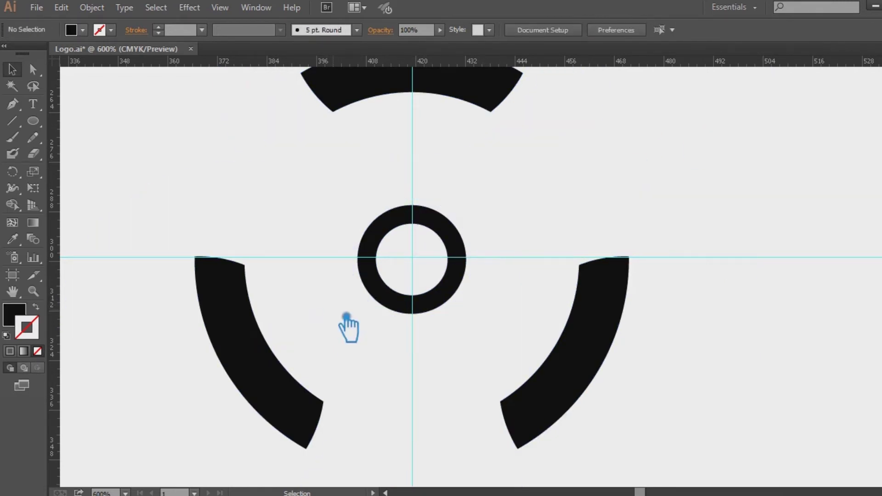
{"action": "key", "text": "ctrl+z"}
- Draw two straight lines along the long edges of the lower-left slot, extending slightly past both of its ends
{"action": "scroll", "coordinate": [395, 359], "scroll_direction": "up", "scroll_amount": 5}
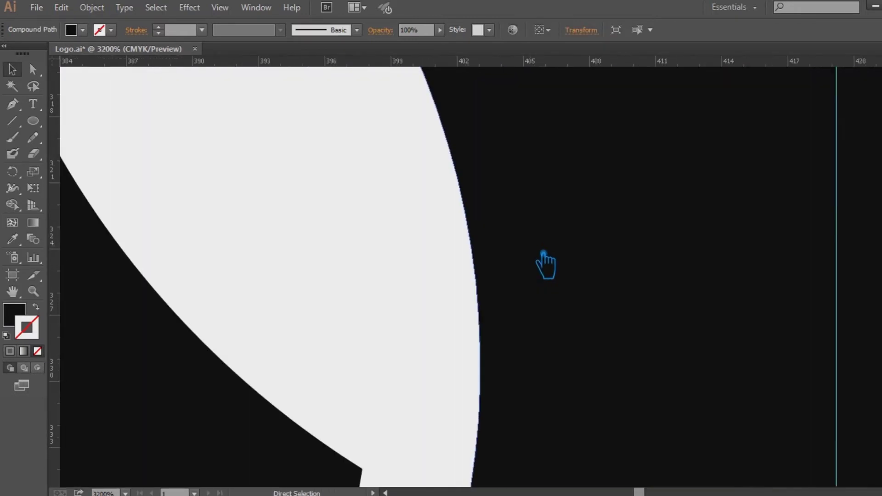
{"action": "left_click_drag", "start_coordinate": [398, 253], "coordinate": [348, 495]}
{"action": "left_click", "coordinate": [229, 435]}
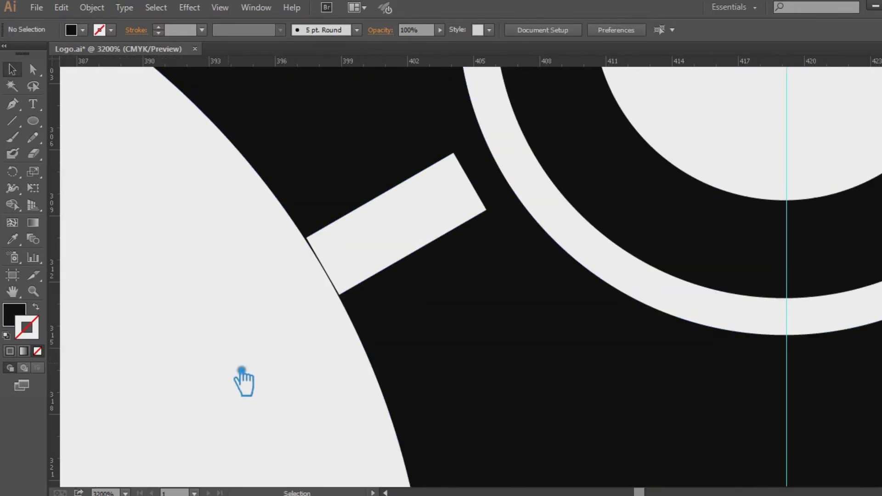
{"action": "left_click", "coordinate": [16, 124]}
{"action": "mouse_move", "coordinate": [454, 153]}
{"action": "left_mouse_down"}
{"action": "mouse_move", "coordinate": [464, 154]}
{"action": "mouse_move", "coordinate": [319, 246]}
{"action": "left_mouse_up"}
{"action": "key", "text": "ctrl+z"}
{"action": "key", "text": "v"}
{"action": "left_click_drag", "start_coordinate": [462, 241], "coordinate": [473, 257]}
{"action": "key", "text": "backslash"}
{"action": "left_click_drag", "start_coordinate": [486, 211], "coordinate": [338, 315]}
- Try to split the symbol body along the two lines with Pathfinder and ungroup the result
{"action": "left_click", "coordinate": [12, 69]}
{"action": "left_click", "coordinate": [328, 248], "text": "shift"}
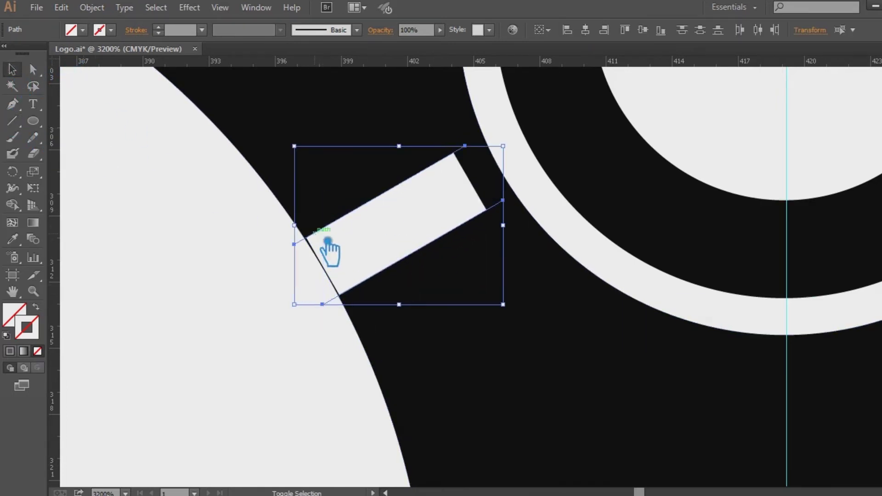
{"action": "left_click", "coordinate": [871, 310]}
{"action": "left_click", "coordinate": [795, 325]}
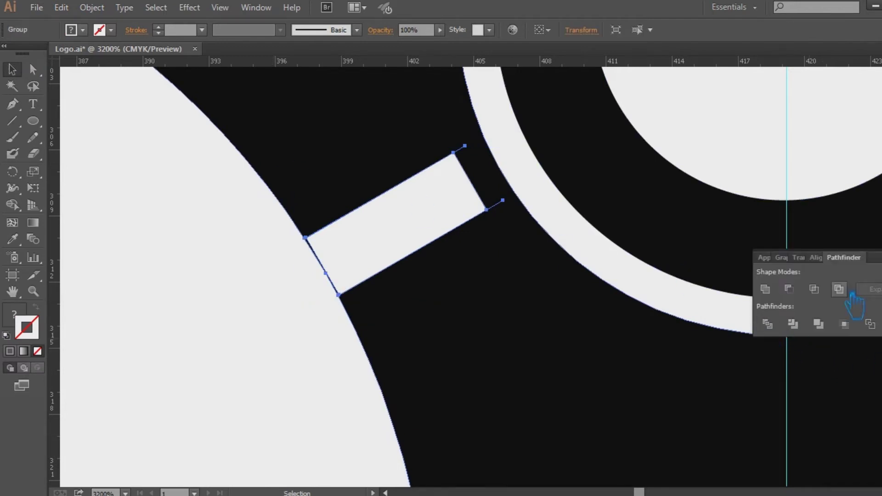
{"action": "left_click", "coordinate": [377, 316]}
{"action": "right_click", "coordinate": [473, 193]}
{"action": "left_click", "coordinate": [503, 240]}
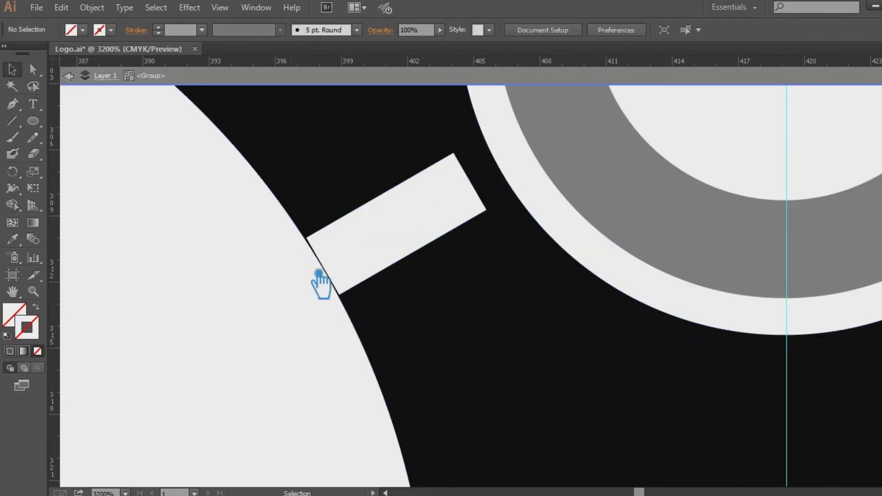
{"action": "left_click", "coordinate": [108, 78]}
{"action": "left_click", "coordinate": [69, 77]}
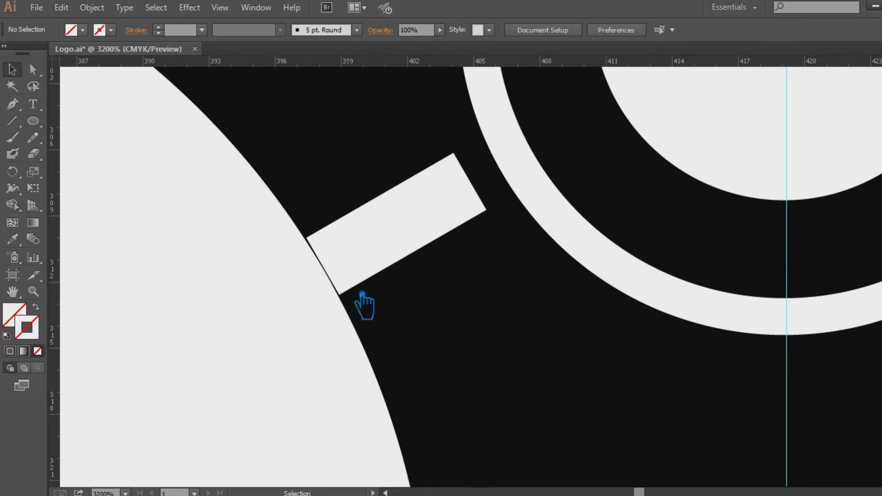
{"action": "right_click", "coordinate": [322, 263]}
{"action": "left_click", "coordinate": [361, 345]}
- Try to delete the thin black sliver closing the outer end of the lower-left slot
{"action": "left_click", "coordinate": [294, 317]}
{"action": "left_click", "coordinate": [337, 279]}
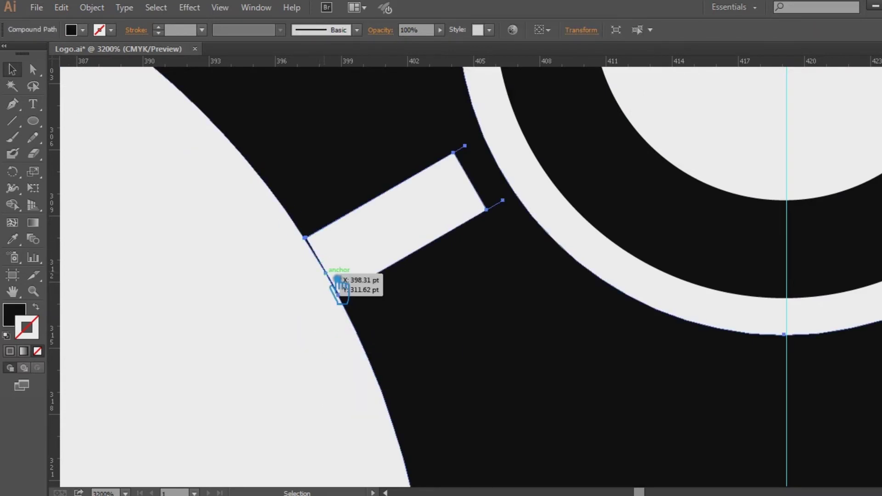
{"action": "key", "text": "Delete"}
{"action": "key", "text": "ctrl+z"}
{"action": "left_click", "coordinate": [278, 313]}
{"action": "left_click", "coordinate": [334, 279]}
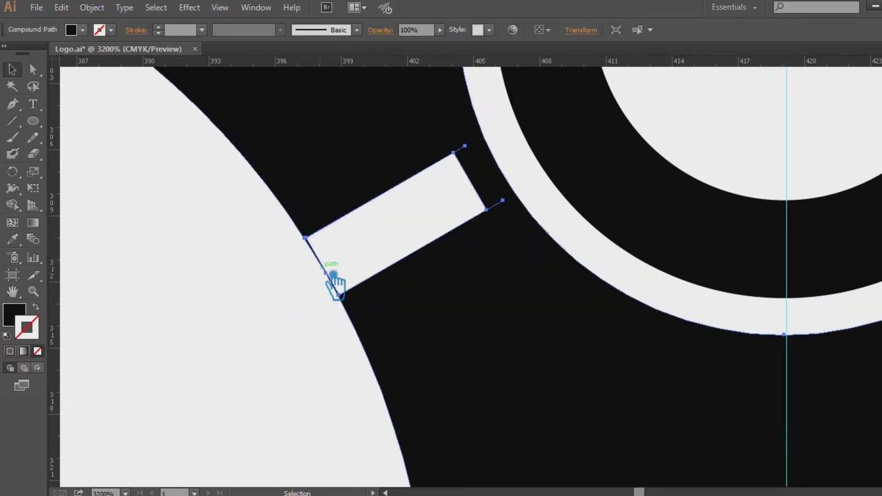
{"action": "key", "text": "Delete"}
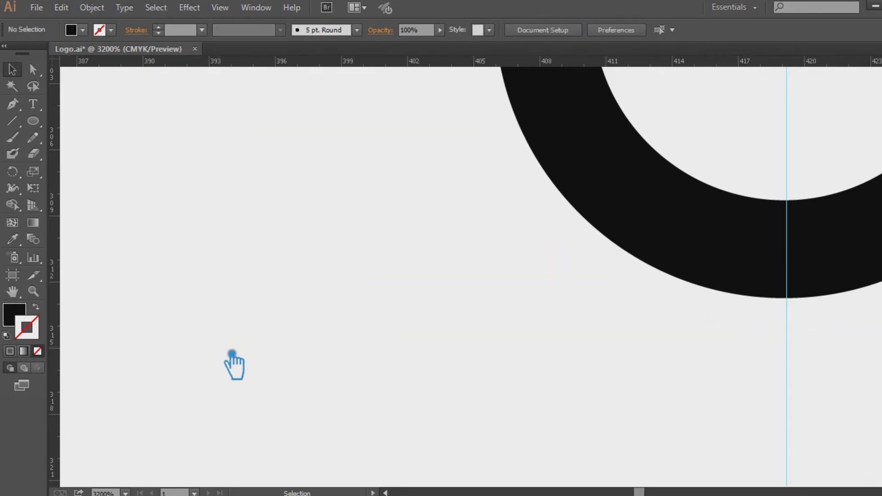
{"action": "key", "text": "ctrl+z"}
{"action": "key", "text": "ctrl+z"}
- Divide the symbol body and the two edge lines at the lower-left slot with Pathfinder Divide
{"action": "left_click", "coordinate": [232, 352]}
{"action": "left_click_drag", "start_coordinate": [193, 186], "coordinate": [400, 344]}
{"action": "left_click", "coordinate": [881, 346]}
{"action": "left_click", "coordinate": [769, 324]}
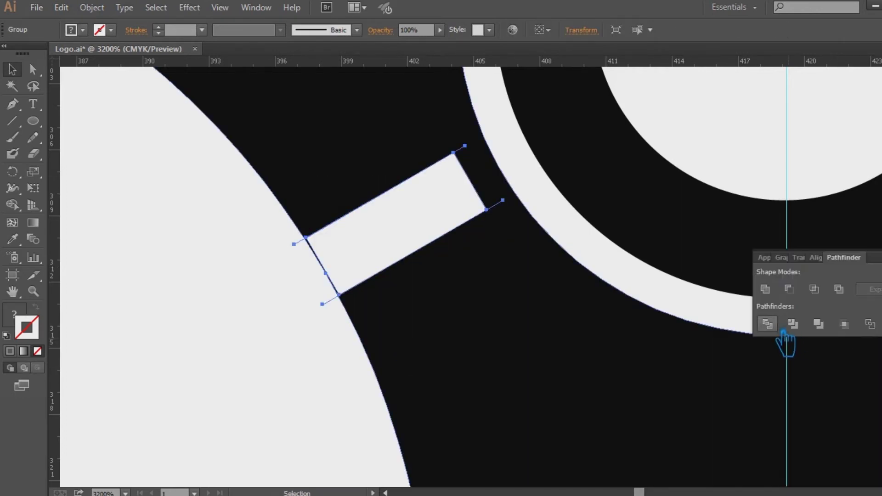
{"action": "left_click", "coordinate": [881, 347]}
- Try to delete the sliver at the slot's outer end with the Direct Selection tool
{"action": "left_click", "coordinate": [308, 285]}
{"action": "key", "text": "a"}
{"action": "left_click", "coordinate": [335, 278]}
{"action": "key", "text": "Delete"}
{"action": "key", "text": "Delete"}
{"action": "key", "text": "ctrl+z"}
- Remove the sliver at the lower-left slot's outer end by deleting its anchor points with the Delete Anchor Point tool
{"action": "left_click", "coordinate": [338, 294]}
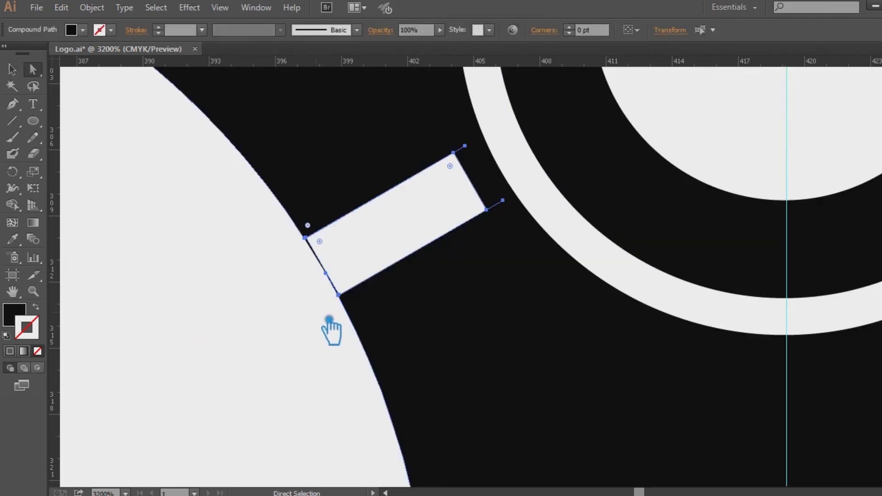
{"action": "key", "text": "ctrl+plus"}
{"action": "left_click_drag", "start_coordinate": [308, 317], "coordinate": [423, 320]}
{"action": "key", "text": "minus"}
{"action": "left_click", "coordinate": [307, 327]}
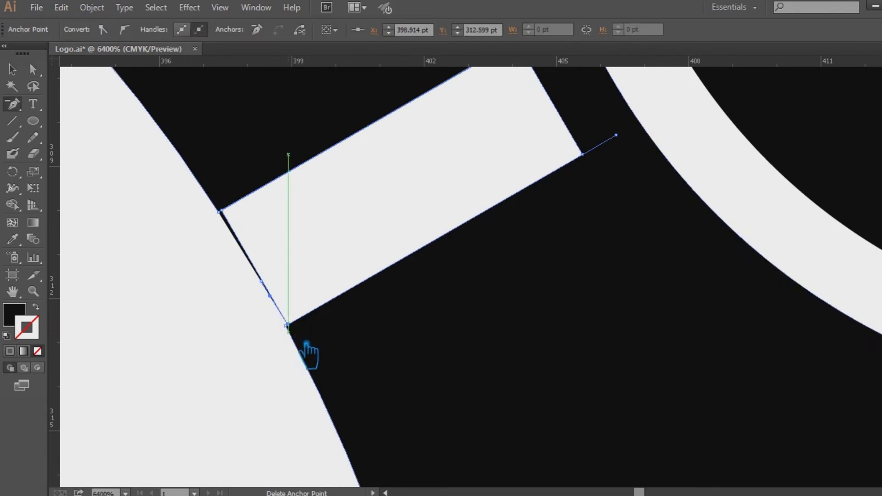
{"action": "left_click", "coordinate": [282, 299]}
{"action": "left_click", "coordinate": [590, 273]}
{"action": "left_click", "coordinate": [278, 296]}
{"action": "left_click", "coordinate": [607, 277]}
{"action": "left_click", "coordinate": [279, 282]}
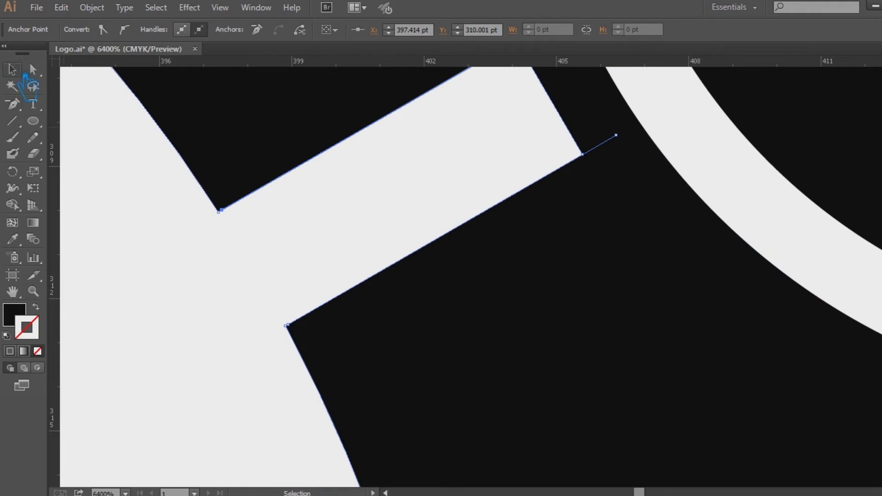
- Try to delete the leftover path across the slot's mouth, and undo the deletion
{"action": "left_click", "coordinate": [273, 265]}
{"action": "left_click", "coordinate": [265, 278]}
{"action": "key", "text": "Delete"}
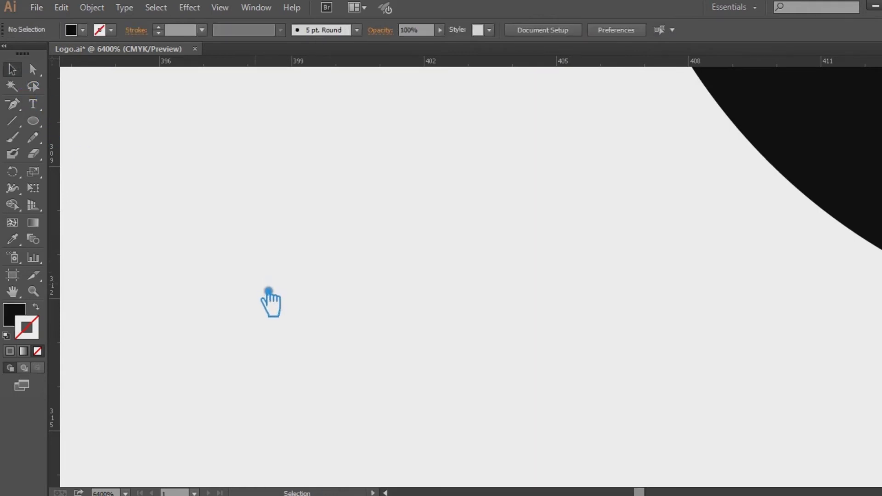
{"action": "key", "text": "ctrl+z"}
- Clear the remaining stray anchor points around the lower-left slot, then ungroup and delete the leftover piece inside it
{"action": "key", "text": "minus"}
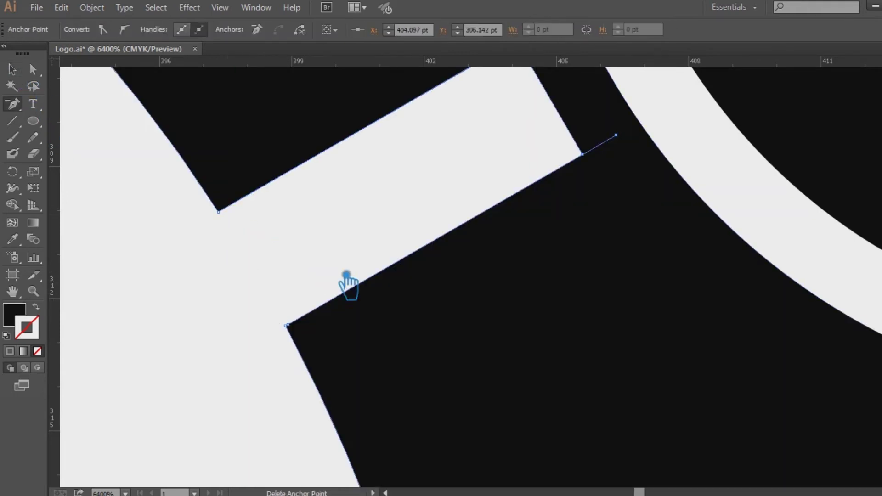
{"action": "scroll", "coordinate": [581, 255], "scroll_direction": "up", "scroll_amount": 3}
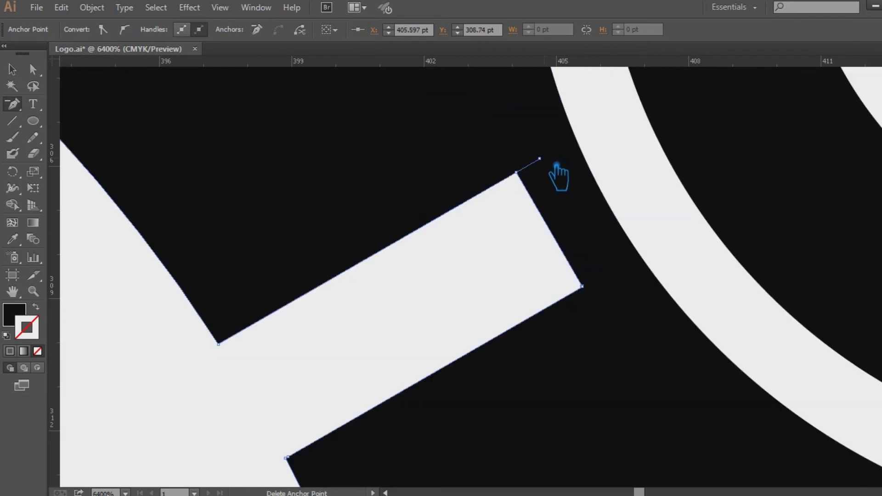
{"action": "left_click", "coordinate": [12, 70]}
{"action": "left_click", "coordinate": [258, 371]}
{"action": "left_click", "coordinate": [252, 398]}
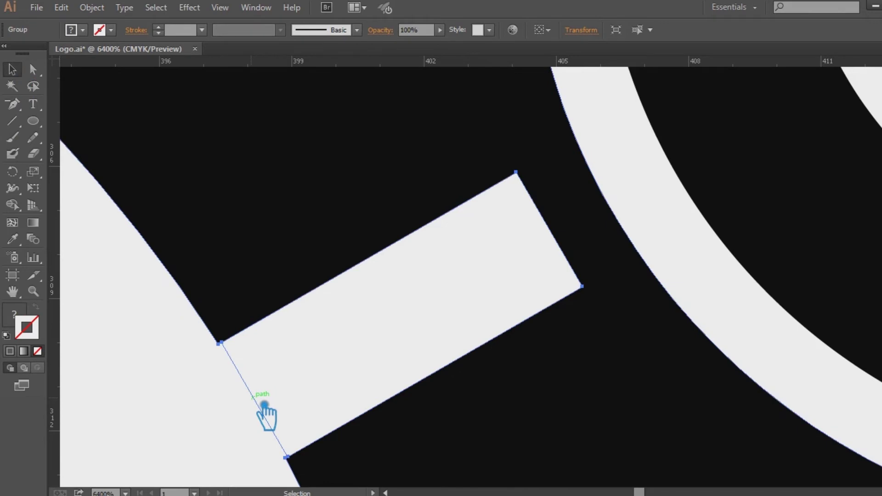
{"action": "right_click", "coordinate": [264, 405]}
{"action": "left_click", "coordinate": [315, 340]}
{"action": "key", "text": "ctrl+shift+a"}
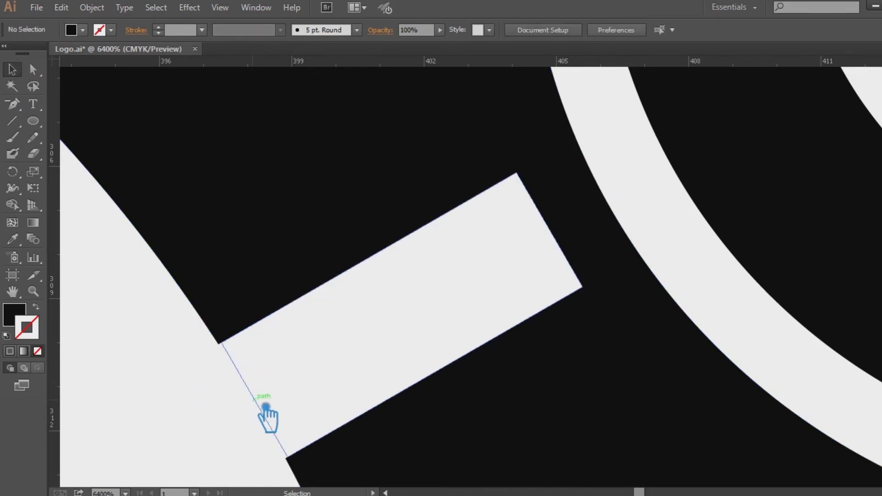
{"action": "left_click", "coordinate": [254, 400]}
{"action": "key", "text": "Delete"}
- Add the text "CORONA TREATMENT" in Oswald Heavy at 72 pt and position it below the symbol
{"action": "scroll", "coordinate": [207, 415], "scroll_direction": "down", "scroll_amount": 5}
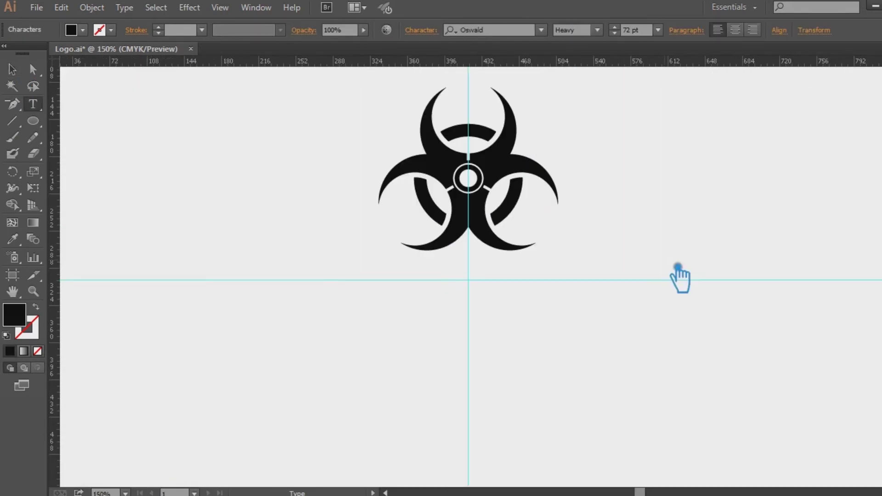
{"action": "type", "text": "CORONA TR"}
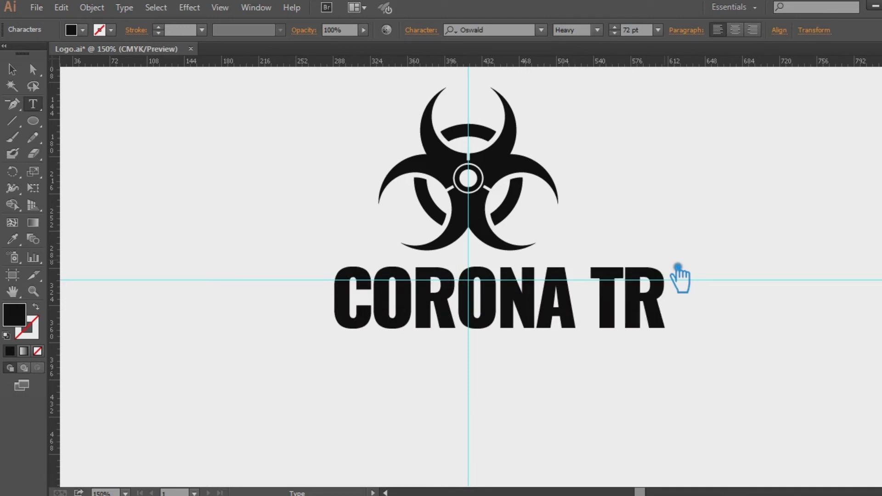
{"action": "type", "text": "EATMENT"}
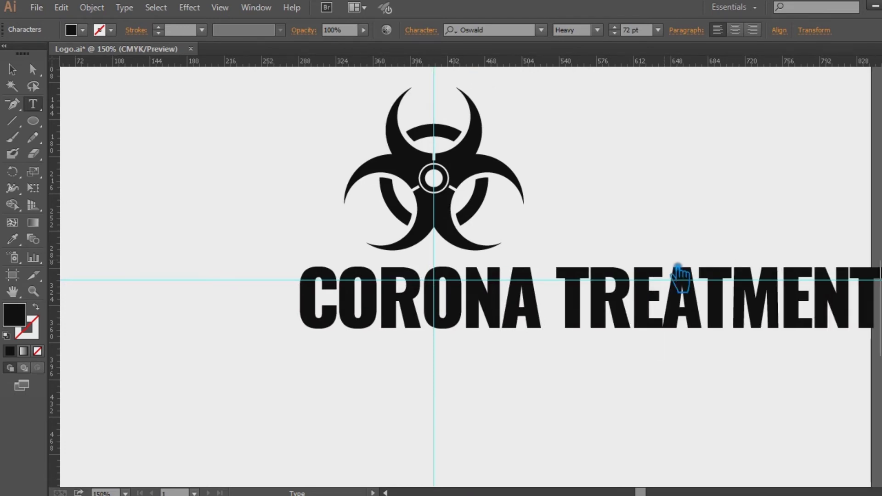
{"action": "key", "text": "Escape"}
{"action": "left_click_drag", "start_coordinate": [651, 272], "coordinate": [523, 286]}
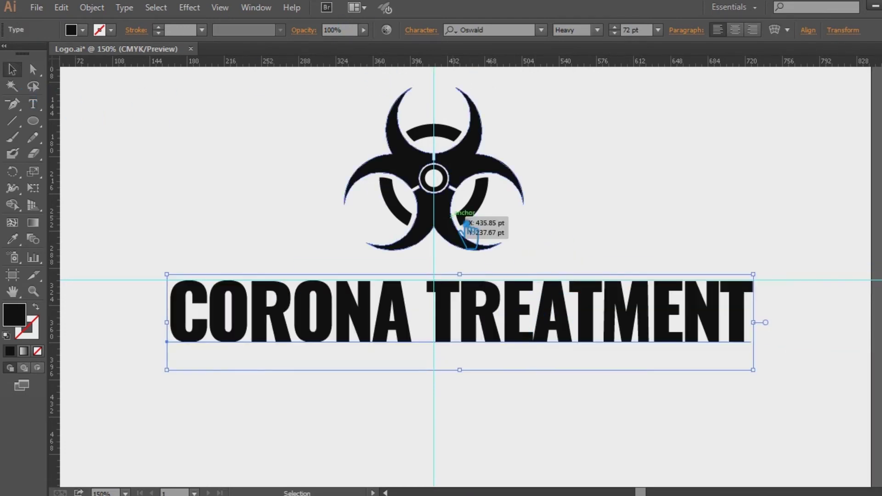
- Enlarge the symbol proportionally and reposition it above the text on the vertical guide
{"action": "left_click", "coordinate": [465, 230]}
{"action": "left_click_drag", "start_coordinate": [524, 251], "coordinate": [568, 271]}
{"action": "left_click", "coordinate": [659, 192]}
{"action": "mouse_move", "coordinate": [449, 218]}
{"action": "left_mouse_down"}
{"action": "mouse_move", "coordinate": [446, 197]}
{"action": "mouse_move", "coordinate": [456, 206]}
{"action": "left_mouse_up"}
{"action": "scroll", "coordinate": [620, 230], "scroll_direction": "up", "scroll_amount": 1}
- Set the CORONA TREATMENT text to the Medium weight with a tracking of -50
{"action": "left_click", "coordinate": [482, 338]}
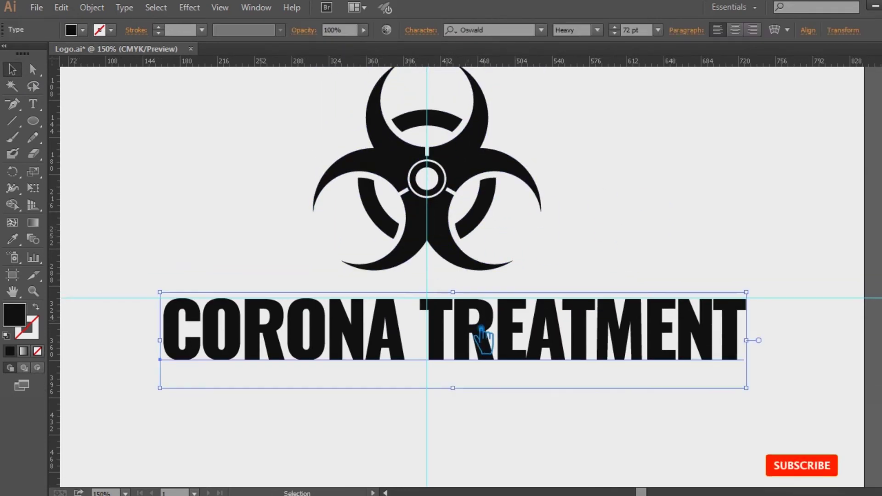
{"action": "left_click", "coordinate": [597, 31]}
{"action": "left_click", "coordinate": [588, 125]}
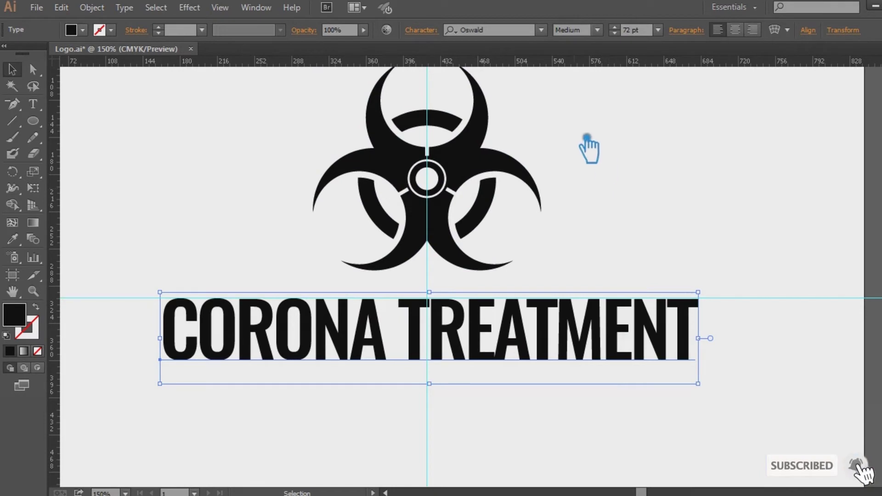
{"action": "left_click", "coordinate": [428, 32]}
{"action": "left_click", "coordinate": [429, 132]}
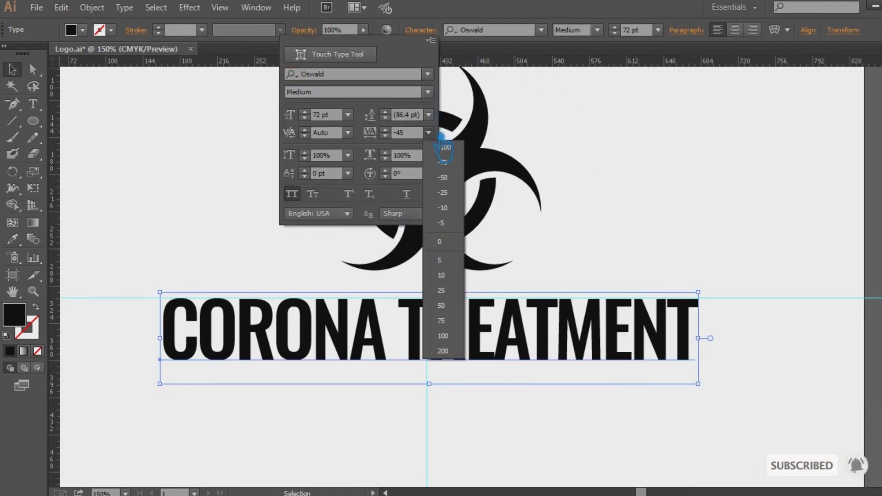
{"action": "left_click", "coordinate": [460, 190]}
{"action": "left_click", "coordinate": [676, 192]}
{"action": "left_click", "coordinate": [673, 196]}
- Align the symbol and the text to each other by their horizontal centres
{"action": "left_click_drag", "start_coordinate": [648, 403], "coordinate": [266, 120]}
{"action": "left_click", "coordinate": [459, 30]}
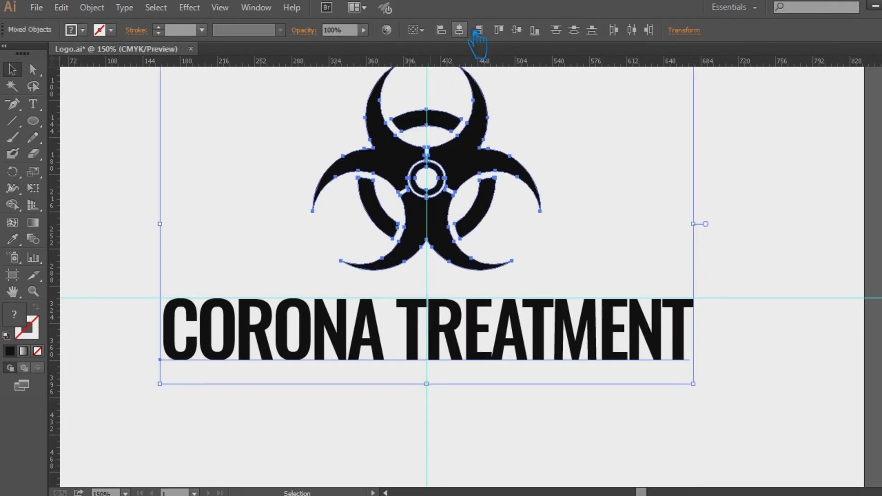
{"action": "left_click", "coordinate": [760, 211]}
- Duplicate the CORONA TREATMENT text below the original and scale the copy down about its centre to 22.91 pt
{"action": "scroll", "coordinate": [680, 235], "scroll_direction": "down", "scroll_amount": 2}
{"action": "left_click", "coordinate": [502, 292]}
{"action": "left_click", "coordinate": [533, 393]}
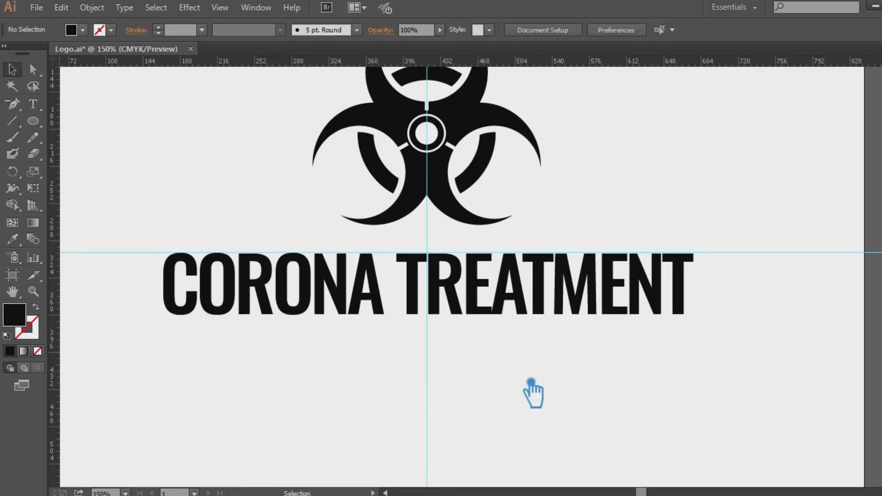
{"action": "left_click", "coordinate": [467, 303]}
{"action": "left_click", "coordinate": [557, 398]}
{"action": "left_click_drag", "start_coordinate": [482, 325], "coordinate": [483, 394]}
{"action": "left_click_drag", "start_coordinate": [704, 415], "coordinate": [532, 398]}
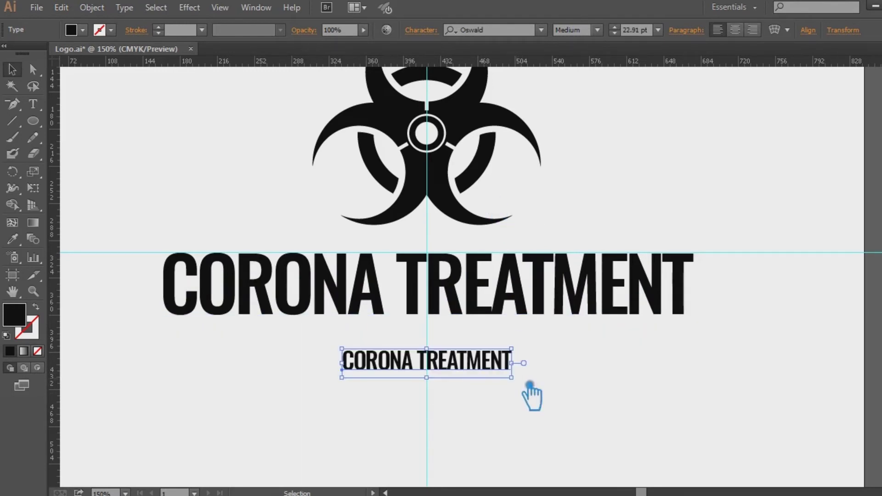
- Set the tracking of the small text copy to 200
{"action": "left_click", "coordinate": [437, 39]}
{"action": "left_click", "coordinate": [428, 132]}
{"action": "left_click", "coordinate": [452, 351]}
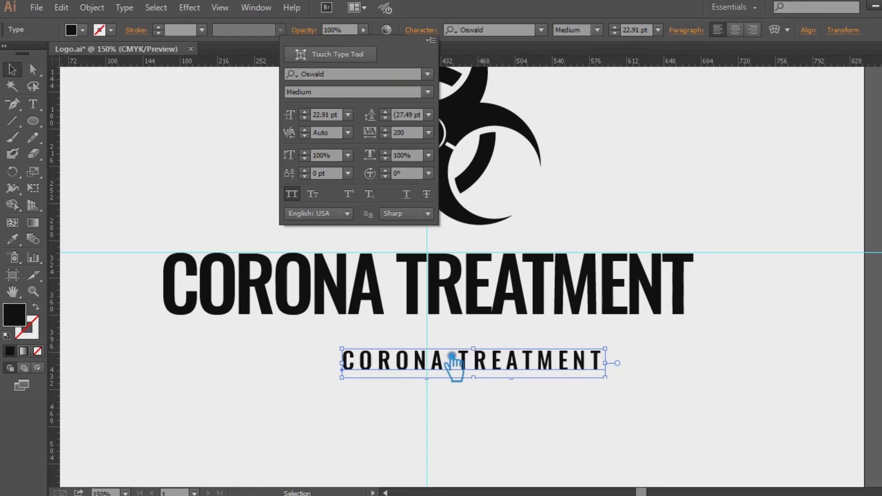
- Try the Light weight on the small text copy and return it to Medium
{"action": "left_click", "coordinate": [597, 30]}
{"action": "left_click", "coordinate": [594, 86]}
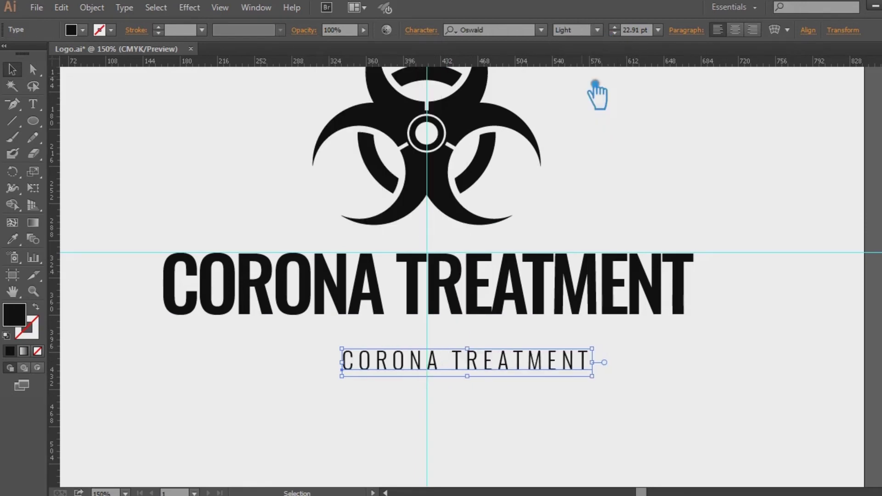
{"action": "left_click", "coordinate": [597, 29]}
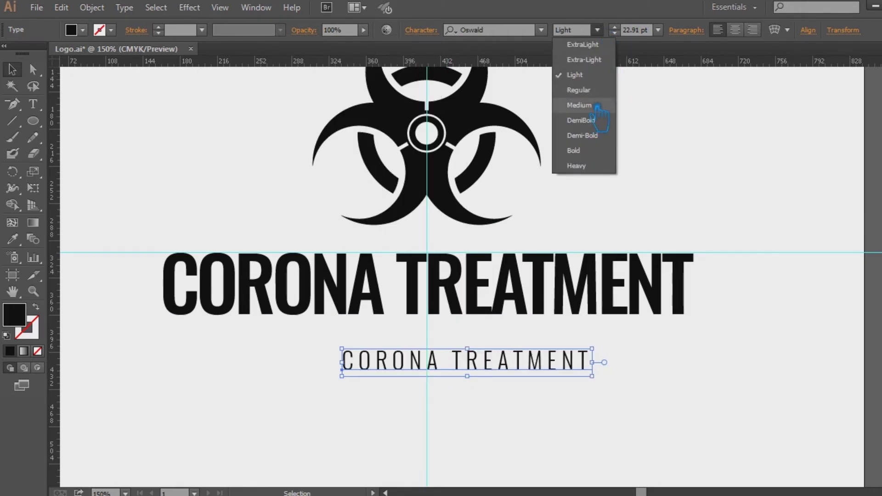
{"action": "left_click", "coordinate": [580, 105]}
- Set the tracking of the small text copy to 500
{"action": "left_click", "coordinate": [423, 31]}
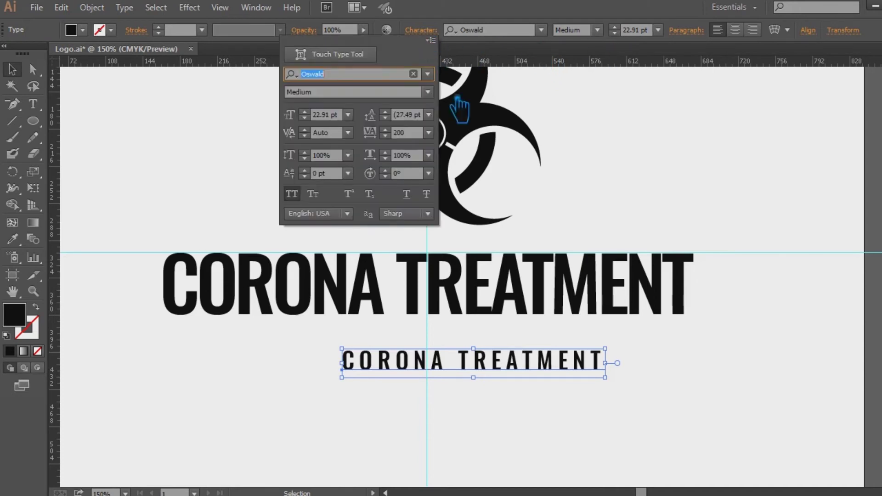
{"action": "double_click", "coordinate": [403, 133]}
{"action": "type", "text": "500"}
{"action": "key", "text": "Return"}
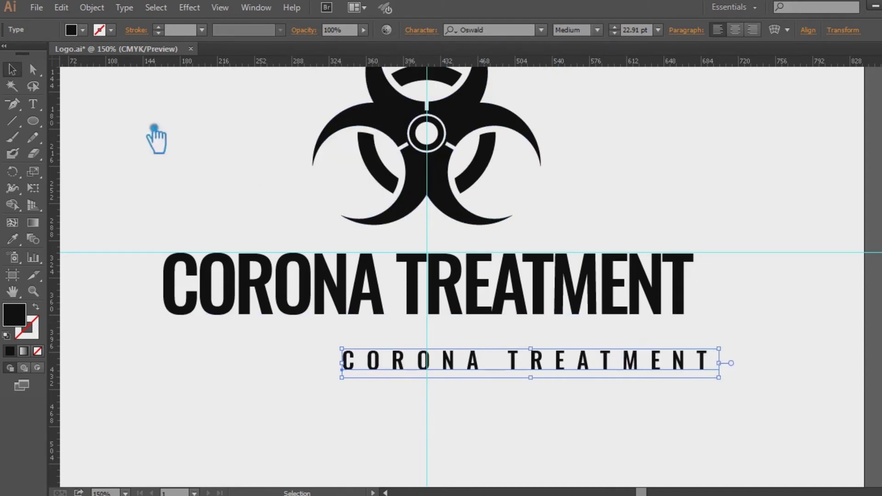
- Replace the wording of the small text copy with SAFE ZONE HERE
{"action": "left_click", "coordinate": [33, 104]}
{"action": "left_click", "coordinate": [700, 362]}
{"action": "key", "text": "shift+Right"}
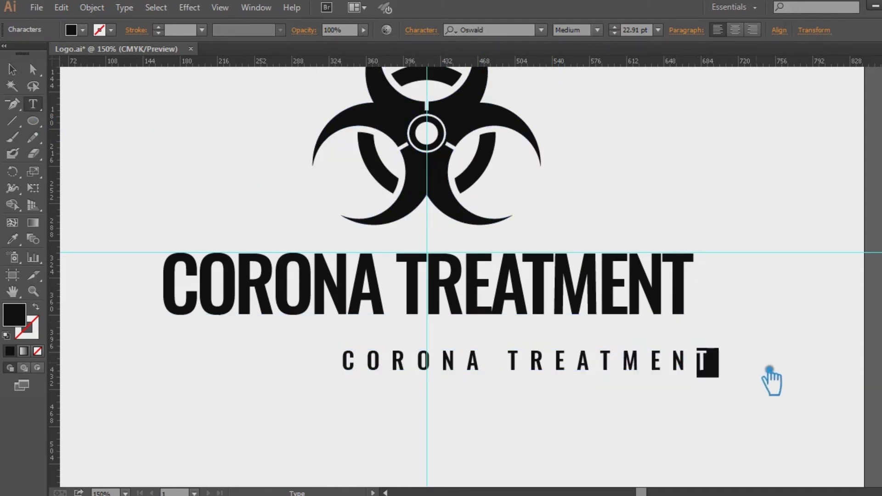
{"action": "left_click", "coordinate": [420, 30]}
{"action": "left_click_drag", "start_coordinate": [728, 367], "coordinate": [332, 363]}
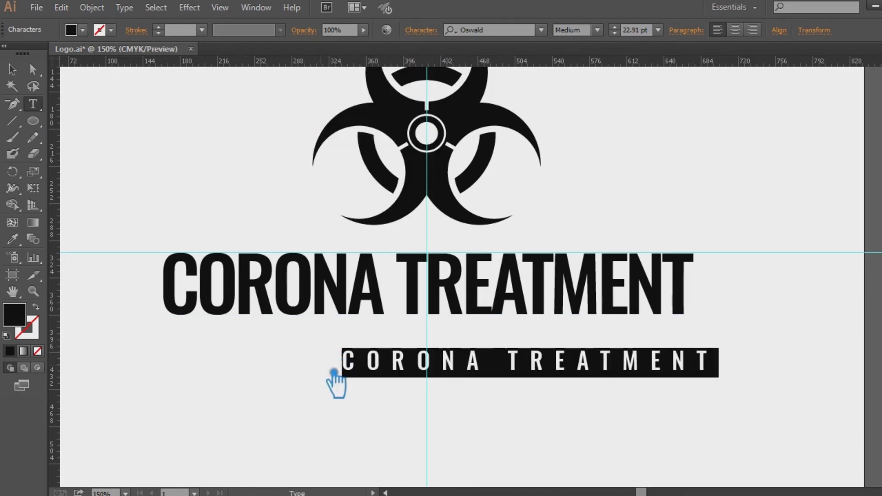
{"action": "type", "text": "SAFE ZONE H"}
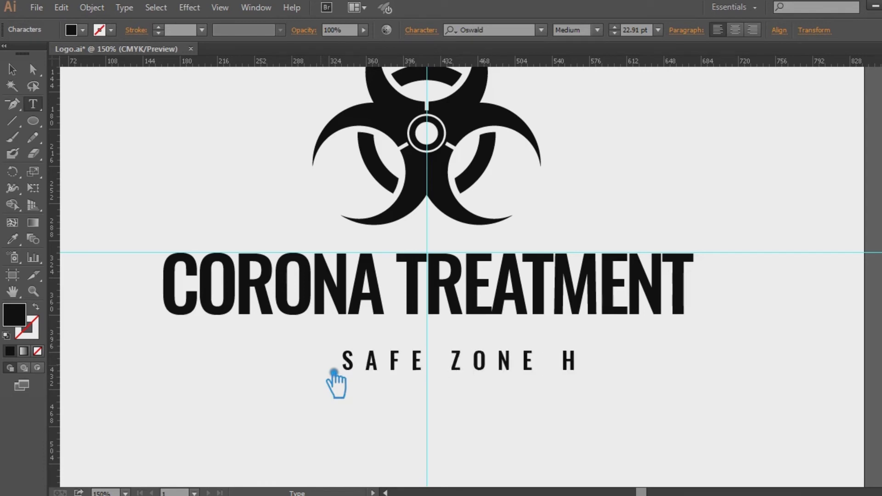
- Remove the extra tracking after the final E of the tagline
{"action": "left_click_drag", "start_coordinate": [635, 353], "coordinate": [697, 375]}
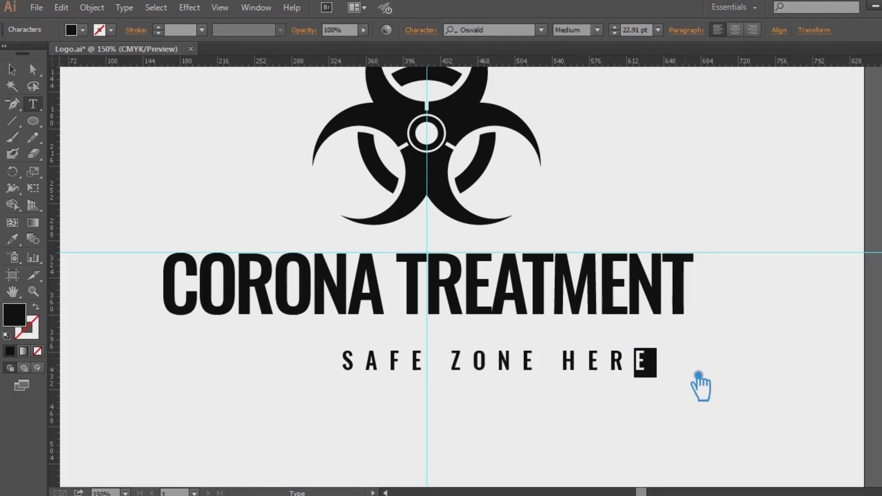
{"action": "left_click", "coordinate": [425, 38]}
{"action": "left_click", "coordinate": [426, 110]}
{"action": "left_click", "coordinate": [442, 242]}
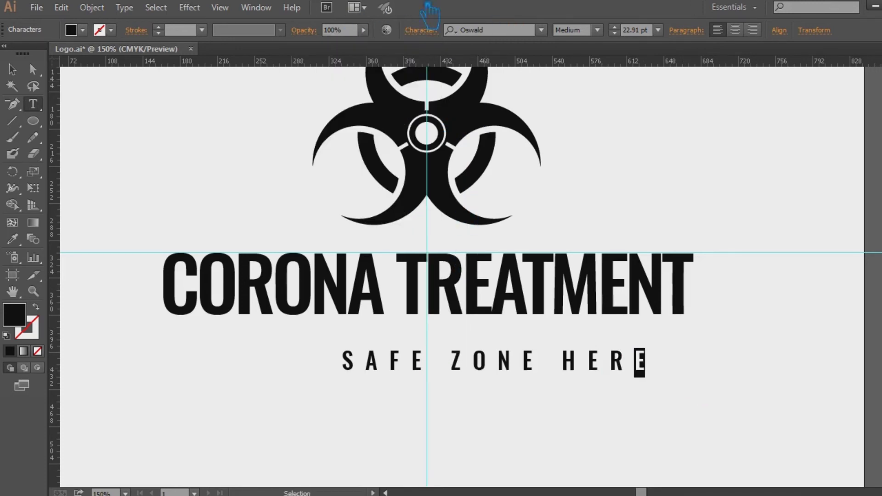
- Move the SAFE ZONE HERE tagline close beneath the title and centre it on the vertical guide
{"action": "left_click", "coordinate": [12, 69]}
{"action": "left_click_drag", "start_coordinate": [487, 372], "coordinate": [427, 357]}
{"action": "left_click", "coordinate": [553, 432]}
- Reduce the CORONA TREATMENT title to 64 pt and set its tracking to -40
{"action": "left_click", "coordinate": [520, 312]}
{"action": "scroll", "coordinate": [627, 35], "scroll_direction": "down", "scroll_amount": 8}
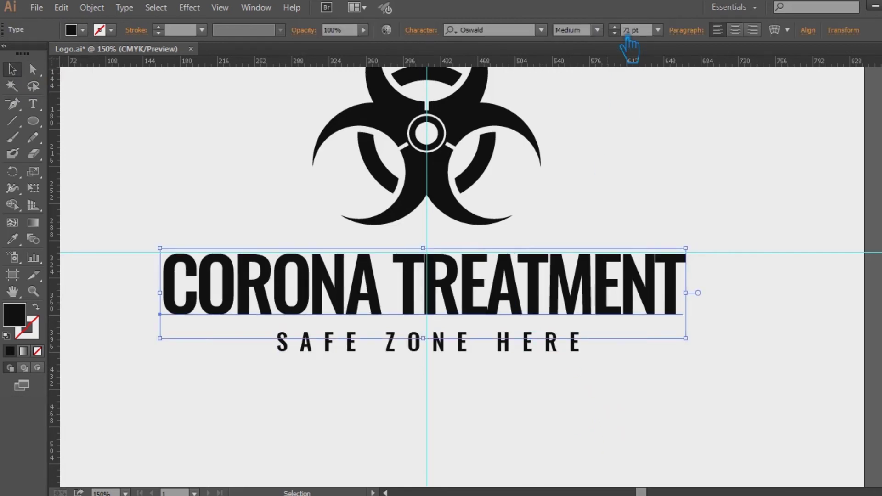
{"action": "left_click", "coordinate": [422, 30]}
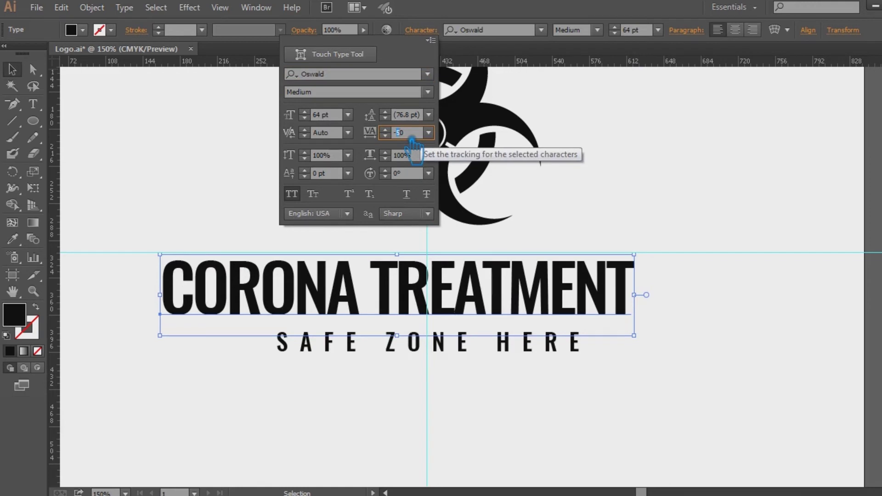
{"action": "type", "text": "4"}
{"action": "key", "text": "Return"}
- Align the symbol, title and tagline by their horizontal centres and move them down together in eight large nudges
{"action": "left_click_drag", "start_coordinate": [704, 389], "coordinate": [217, 109]}
{"action": "left_click", "coordinate": [459, 30]}
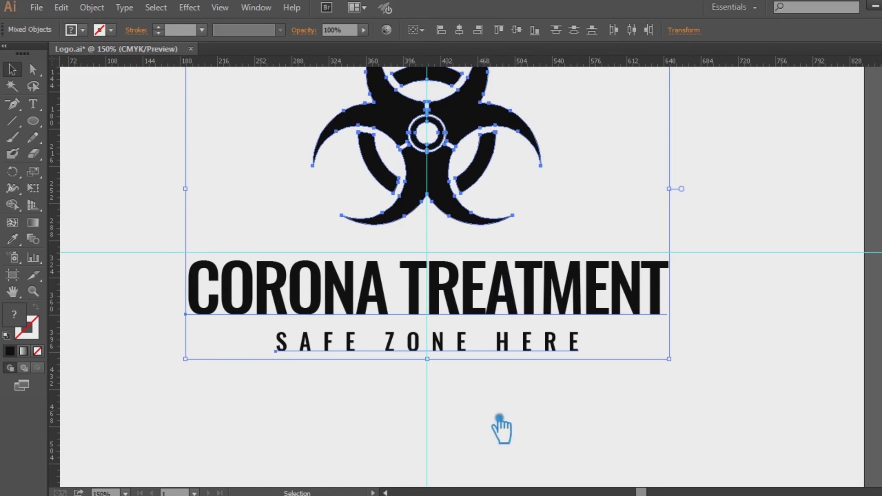
{"action": "key", "text": "shift+Down"}
{"action": "key", "text": "shift+Down"}
{"action": "key", "text": "shift+Down"}
{"action": "key", "text": "shift+Down"}
{"action": "key", "text": "shift+Down"}
{"action": "key", "text": "shift+Down"}
{"action": "key", "text": "shift+Down"}
{"action": "key", "text": "shift+Down"}
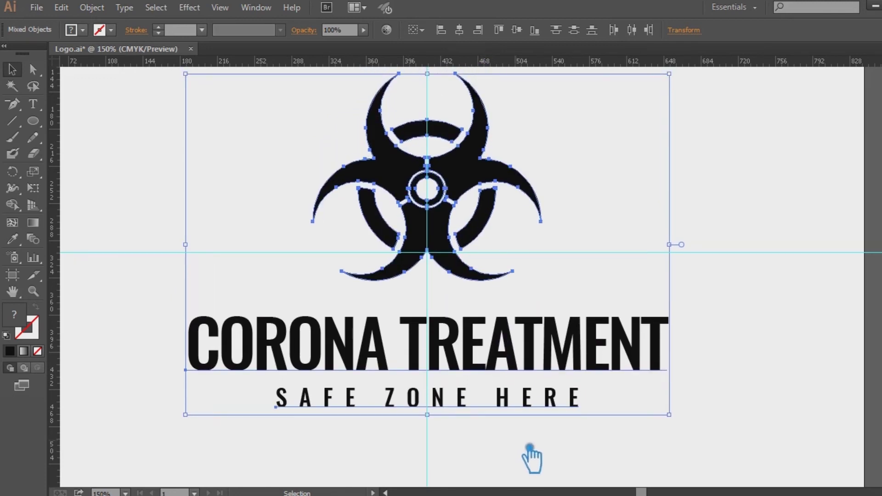
{"action": "left_click", "coordinate": [725, 314]}
{"action": "key", "text": "ctrl+minus"}
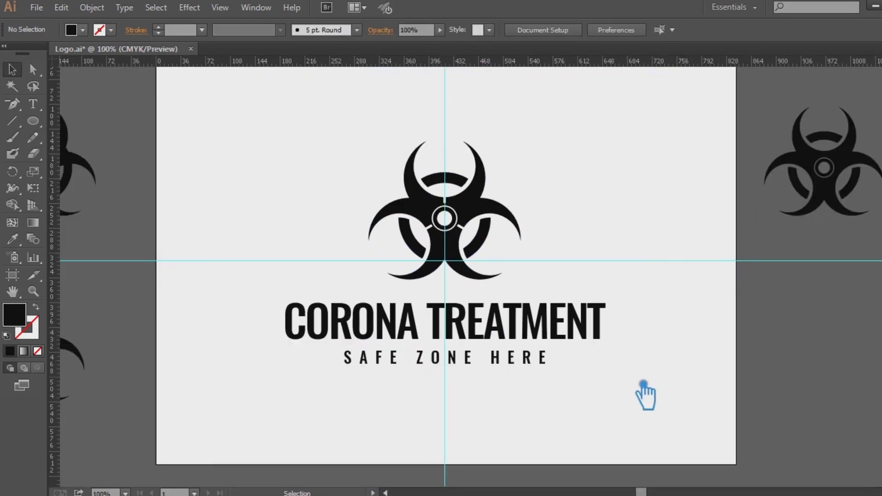
- Bring up the Pathfinder options and ungroup the biohazard symbol into its separate parts
{"action": "left_click", "coordinate": [508, 232]}
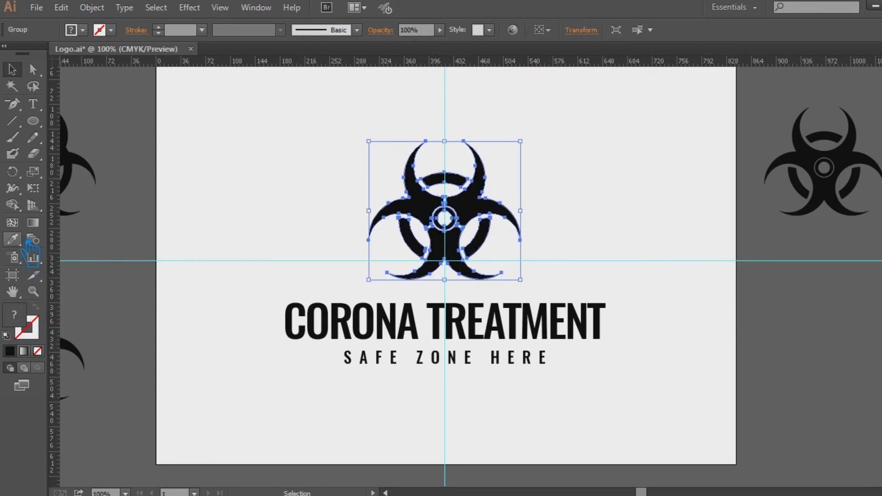
{"action": "right_click", "coordinate": [454, 213]}
{"action": "left_click", "coordinate": [420, 220]}
{"action": "key", "text": "shift+ctrl+F9"}
{"action": "left_click", "coordinate": [765, 290]}
{"action": "left_click", "coordinate": [585, 229]}
{"action": "key", "text": "ctrl+plus"}
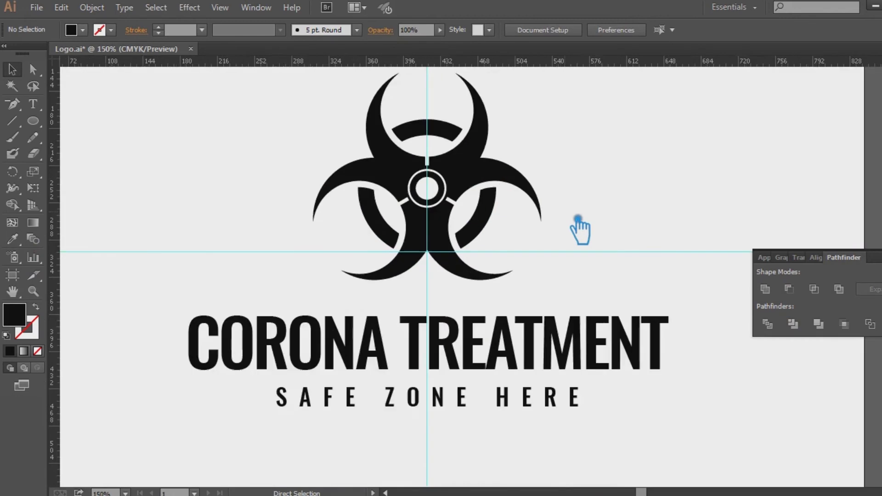
{"action": "key", "text": "ctrl+plus"}
{"action": "key", "text": "ctrl+plus"}
{"action": "scroll", "coordinate": [560, 284], "scroll_direction": "up", "scroll_amount": 3}
{"action": "right_click", "coordinate": [395, 241]}
{"action": "left_click", "coordinate": [436, 322]}
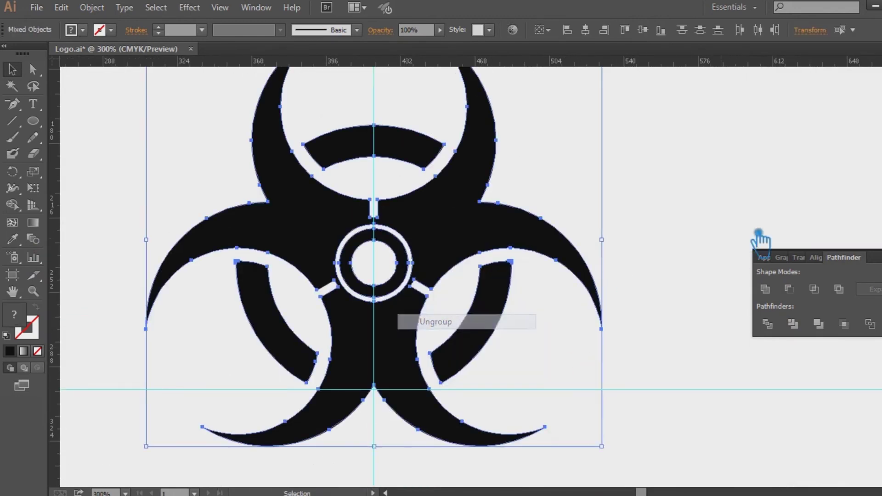
- Try deleting the symbol's centre ring, undo the deletion and clear the black area below the horizontal guide
{"action": "left_click", "coordinate": [643, 248]}
{"action": "left_click", "coordinate": [403, 257]}
{"action": "key", "text": "Delete"}
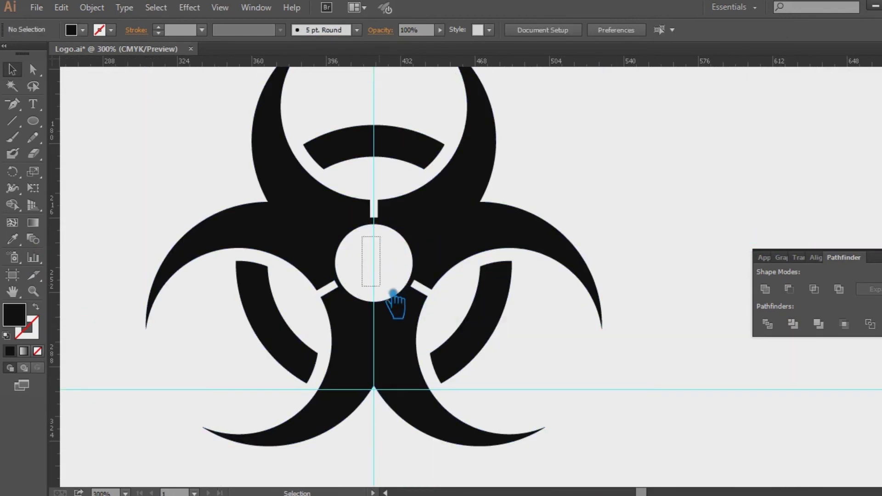
{"action": "left_click", "coordinate": [393, 294]}
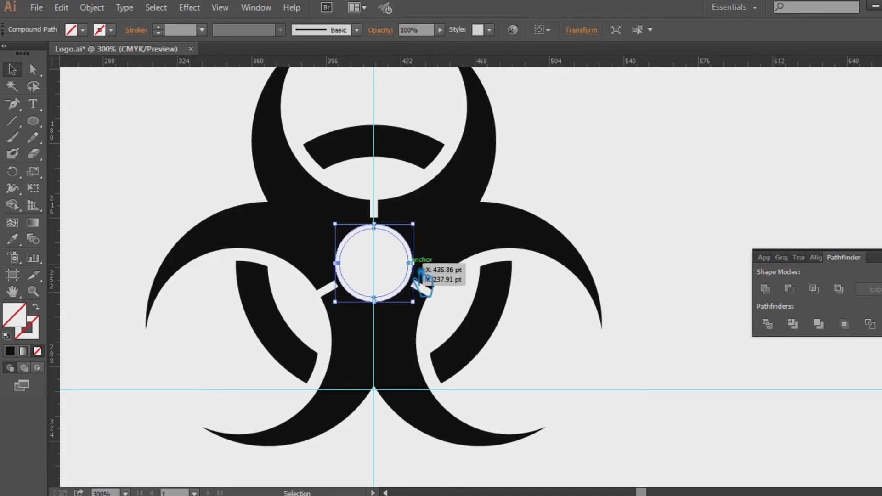
{"action": "left_click", "coordinate": [617, 188]}
{"action": "key", "text": "ctrl+z"}
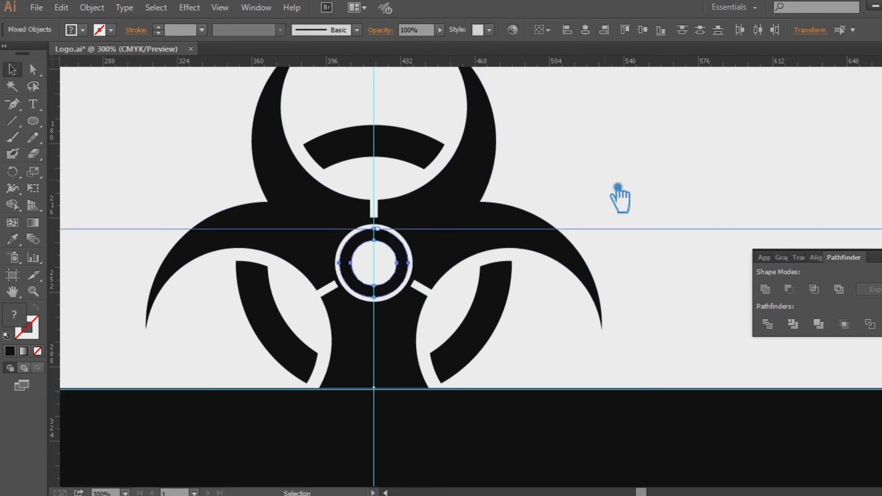
{"action": "left_click", "coordinate": [638, 404]}
{"action": "key", "text": "Delete"}
- Fill the three-armed main body of the biohazard symbol with orange
{"action": "key", "text": "ctrl+minus"}
{"action": "key", "text": "ctrl+minus"}
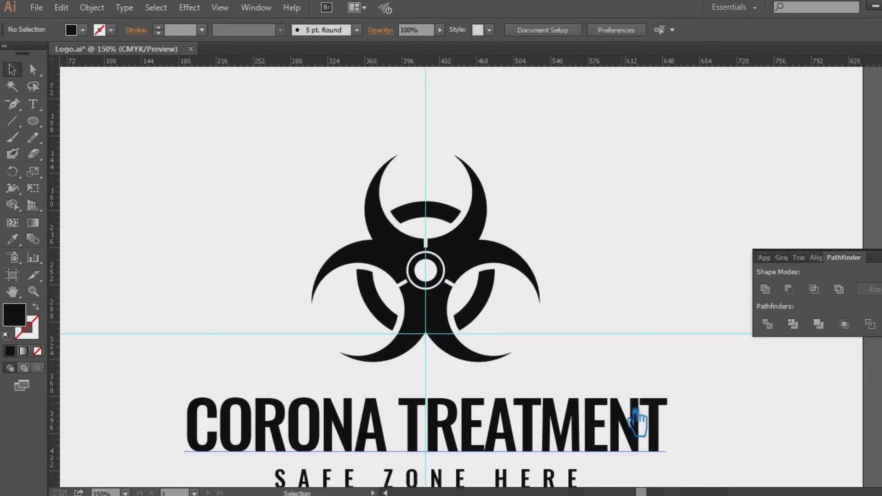
{"action": "left_click_drag", "start_coordinate": [641, 301], "coordinate": [607, 208]}
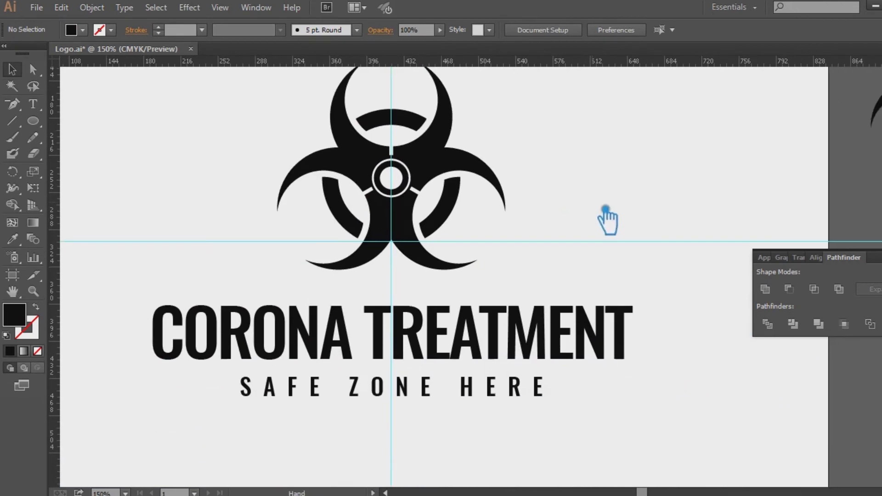
{"action": "left_click", "coordinate": [455, 164]}
{"action": "double_click", "coordinate": [21, 316]}
{"action": "left_click", "coordinate": [712, 264]}
{"action": "left_click", "coordinate": [836, 121]}
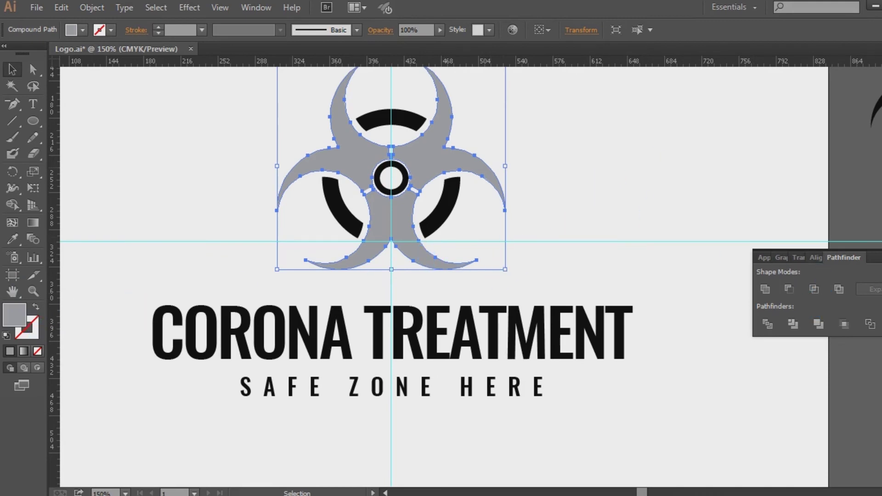
{"action": "left_click", "coordinate": [881, 86]}
{"action": "left_click", "coordinate": [881, 67]}
{"action": "left_click", "coordinate": [878, 56]}
{"action": "left_click", "coordinate": [768, 106]}
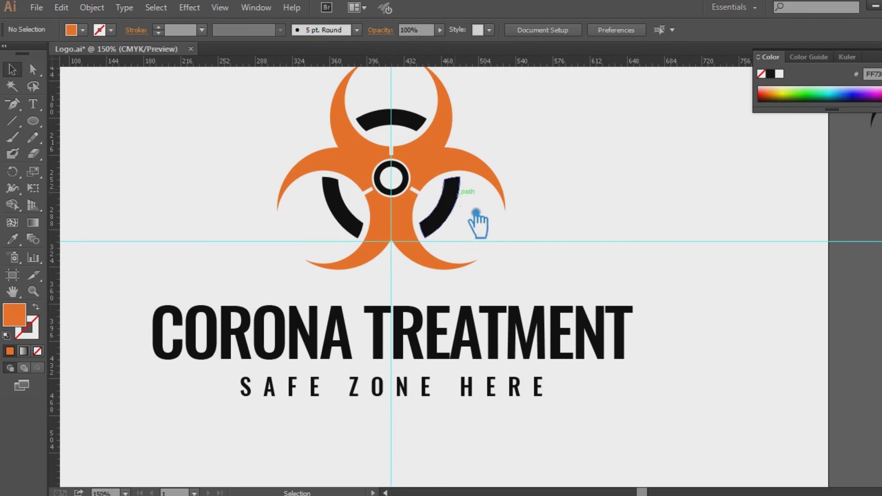
- Apply the body's orange fill to all parts of the symbol with the Eyedropper
{"action": "left_click_drag", "start_coordinate": [531, 242], "coordinate": [230, 102]}
{"action": "left_click", "coordinate": [13, 240]}
{"action": "left_click", "coordinate": [353, 155]}
{"action": "left_click", "coordinate": [12, 70]}
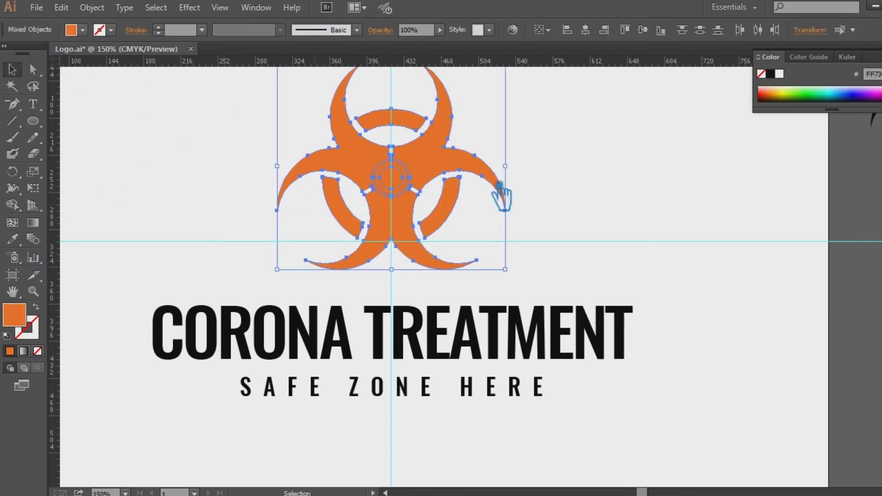
- Delete the leftover shape filling the gap around the centre ring and group the remaining symbol parts
{"action": "left_click", "coordinate": [656, 205]}
{"action": "left_click", "coordinate": [411, 187]}
{"action": "key", "text": "Delete"}
{"action": "left_click_drag", "start_coordinate": [568, 266], "coordinate": [291, 129]}
{"action": "key", "text": "ctrl+g"}
{"action": "left_click", "coordinate": [579, 201]}
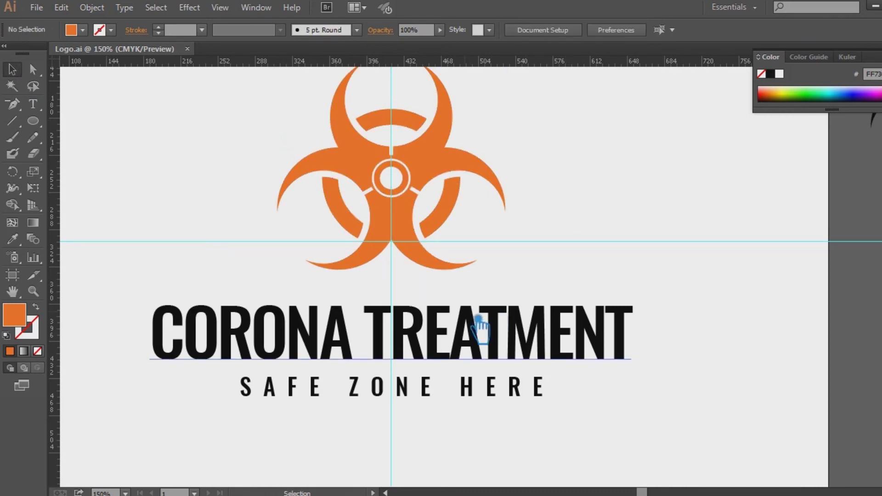
- Recolour the CORONA TREATMENT title with the symbol's orange using the Eyedropper
{"action": "left_click", "coordinate": [528, 350]}
{"action": "double_click", "coordinate": [11, 352]}
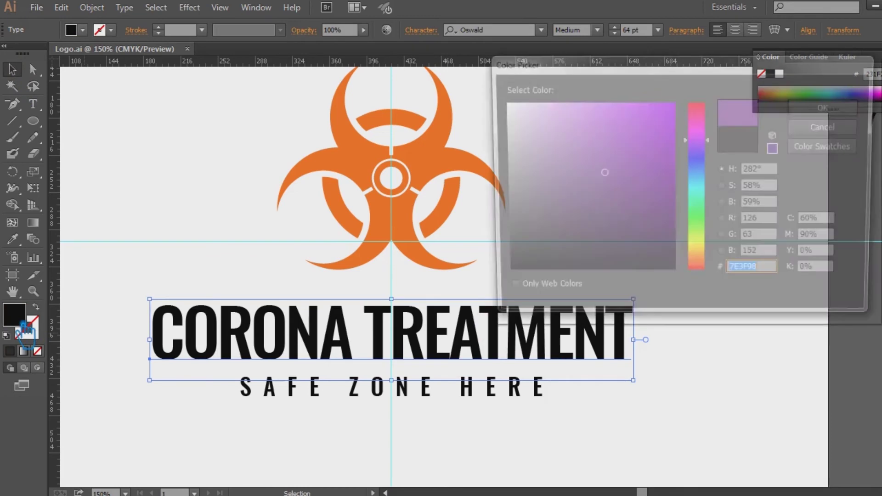
{"action": "left_click", "coordinate": [862, 132]}
{"action": "key", "text": "i"}
{"action": "left_click", "coordinate": [381, 164]}
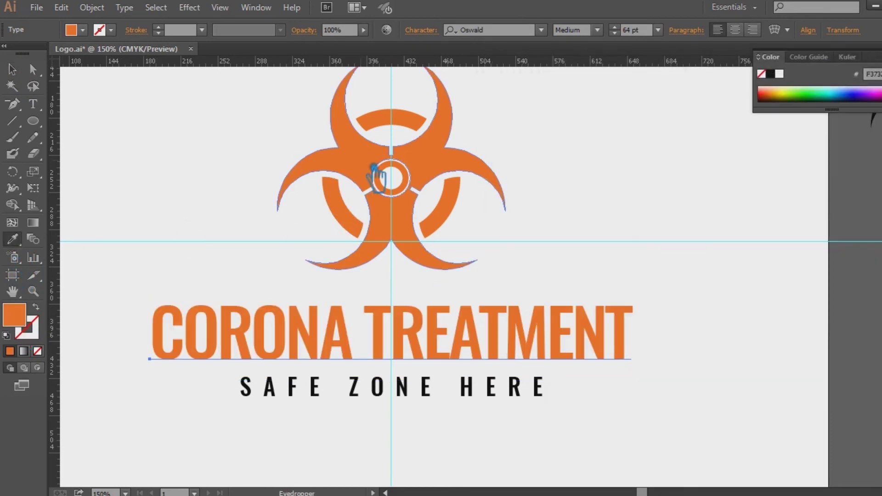
- Try a yellow-green fill on the word TREATMENT and undo it
{"action": "left_click_drag", "start_coordinate": [371, 336], "coordinate": [630, 336]}
{"action": "double_click", "coordinate": [19, 316]}
{"action": "left_click", "coordinate": [664, 141]}
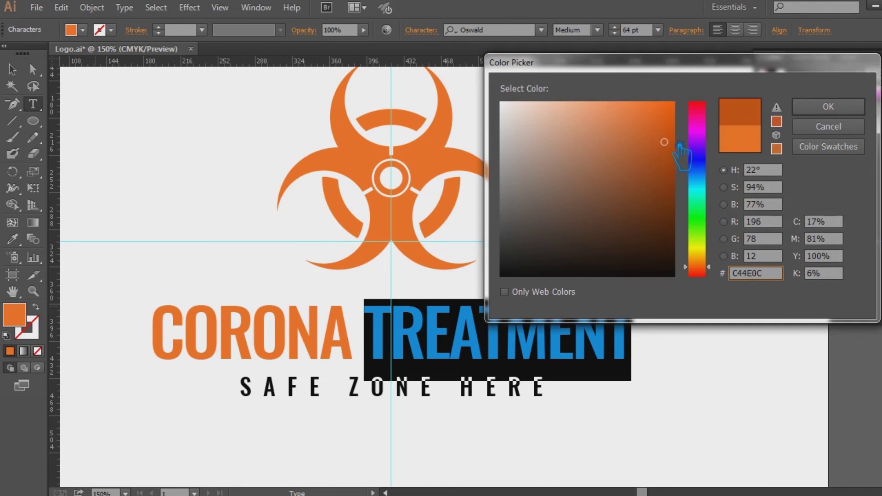
{"action": "left_click_drag", "start_coordinate": [703, 266], "coordinate": [707, 244]}
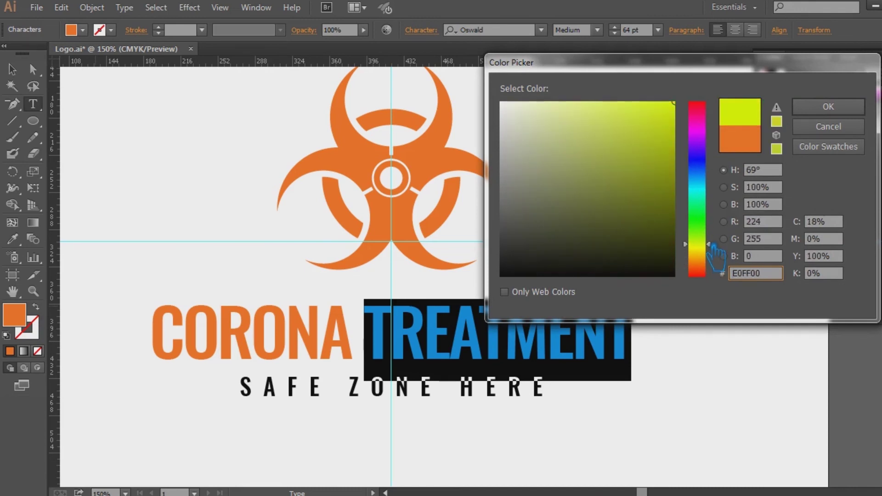
{"action": "left_click", "coordinate": [828, 107]}
{"action": "left_click", "coordinate": [21, 76]}
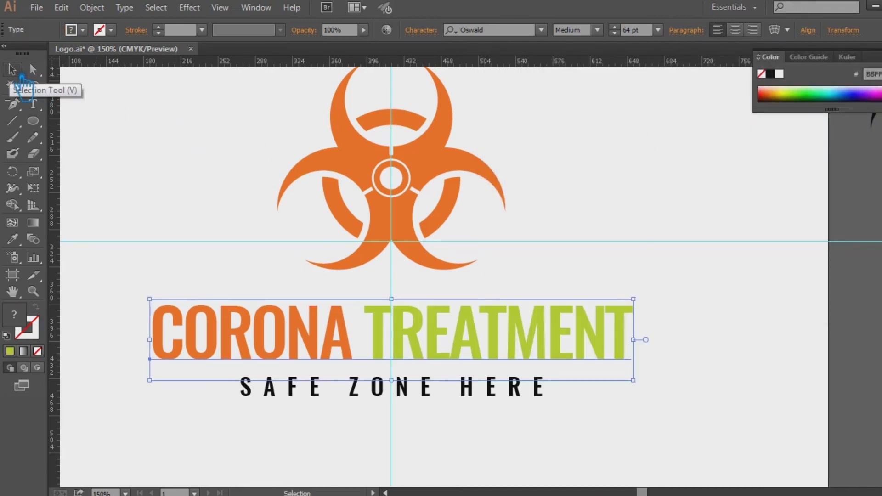
{"action": "key", "text": "ctrl+z"}
- Fill the word TREATMENT in the title with the lighter orange FF9100
{"action": "key", "text": "t"}
{"action": "left_click_drag", "start_coordinate": [365, 331], "coordinate": [634, 349]}
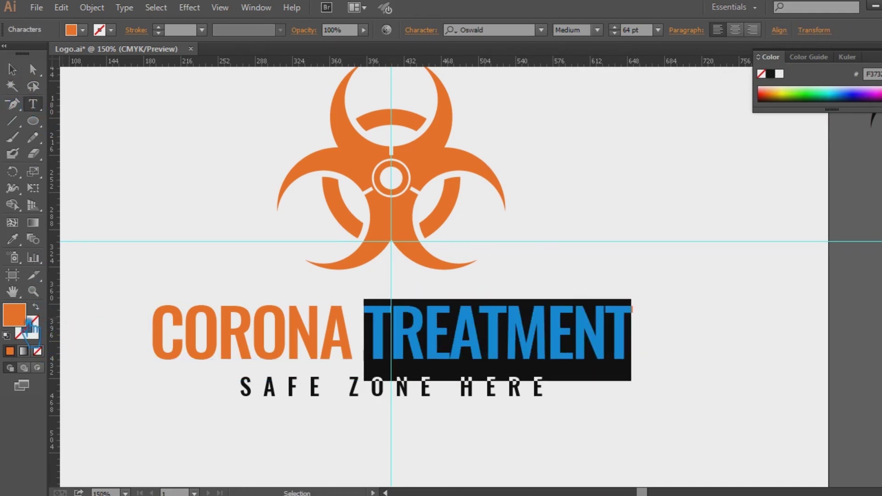
{"action": "double_click", "coordinate": [28, 322]}
{"action": "left_click", "coordinate": [708, 249]}
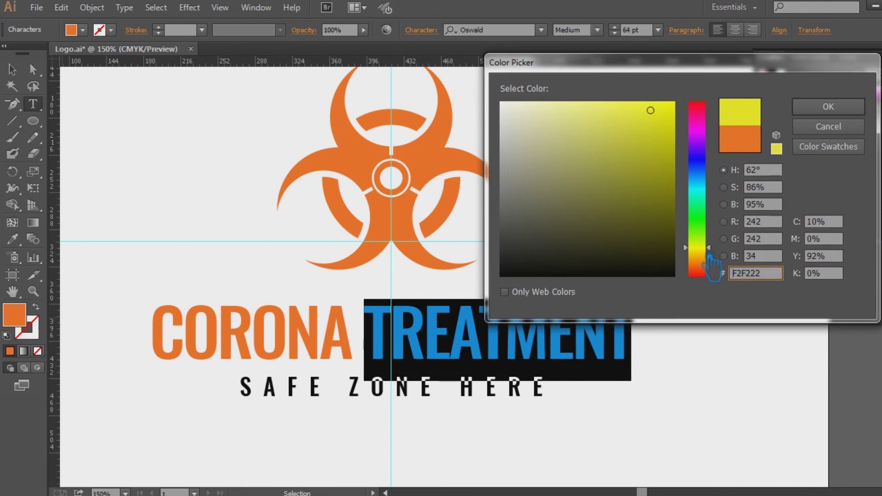
{"action": "left_click_drag", "start_coordinate": [709, 256], "coordinate": [717, 265]}
{"action": "left_click_drag", "start_coordinate": [661, 110], "coordinate": [762, 96]}
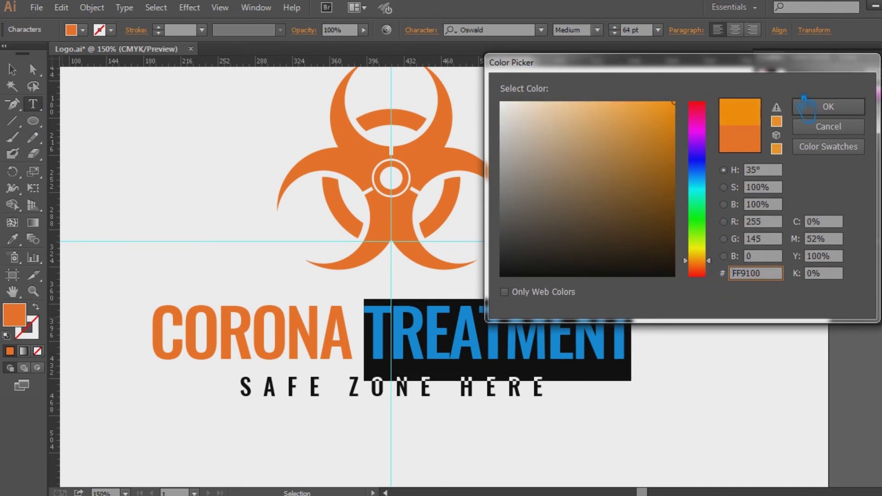
{"action": "left_click", "coordinate": [854, 107]}
{"action": "key", "text": "Escape"}
{"action": "left_click", "coordinate": [175, 173]}
- Change the fill of the SAFE ZONE HERE tagline to dark grey
{"action": "left_click", "coordinate": [382, 378]}
{"action": "left_click", "coordinate": [12, 238]}
{"action": "left_click", "coordinate": [861, 324]}
{"action": "left_click", "coordinate": [12, 70]}
{"action": "left_click", "coordinate": [233, 179]}
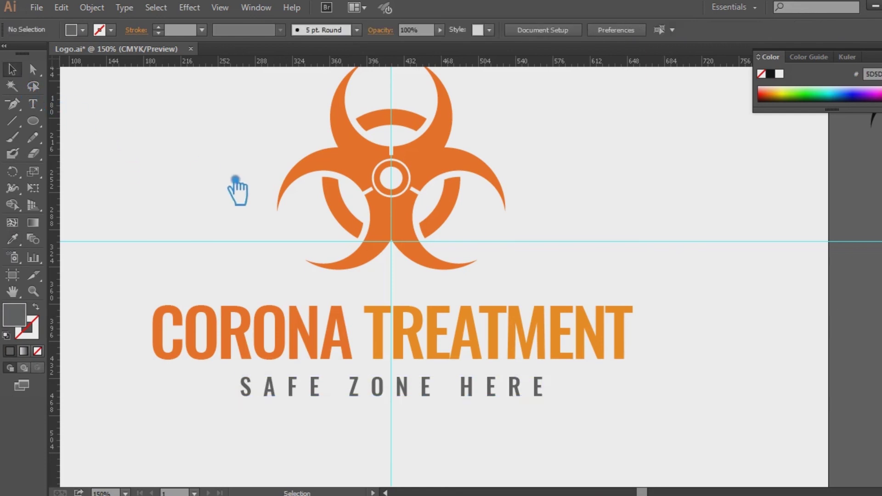
- Nudge the whole logo down until it is vertically centred on the horizontal guide
{"action": "left_click_drag", "start_coordinate": [666, 455], "coordinate": [213, 140]}
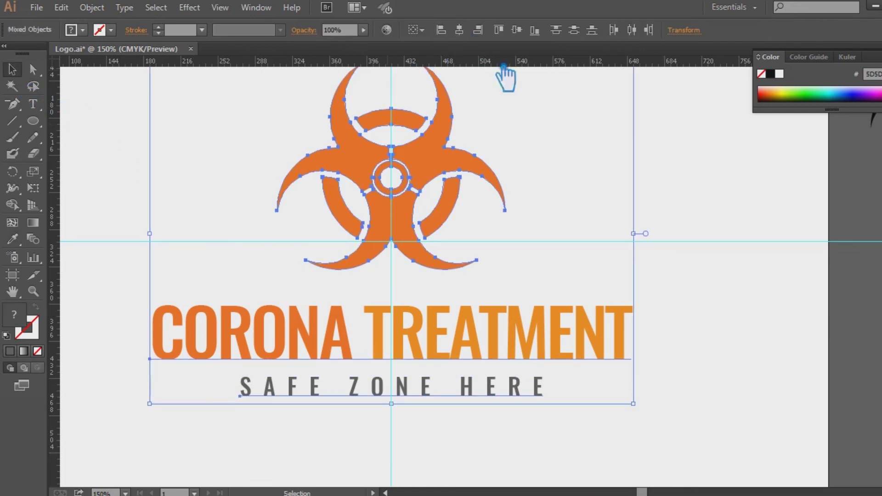
{"action": "key", "text": "Down"}
{"action": "key", "text": "Down"}
{"action": "key", "text": "Down"}
{"action": "key", "text": "Down"}
{"action": "key", "text": "Down"}
{"action": "key", "text": "Down"}
{"action": "key", "text": "Down"}
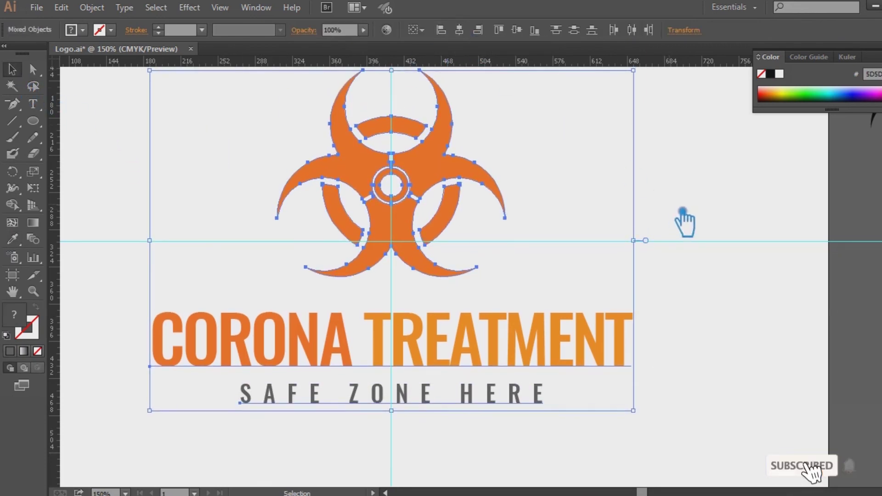
{"action": "left_click", "coordinate": [685, 213]}
- Scale the symbol, title and tagline down together about their centre to about half size
{"action": "left_click_drag", "start_coordinate": [669, 392], "coordinate": [129, 118]}
{"action": "left_click_drag", "start_coordinate": [648, 419], "coordinate": [531, 337]}
{"action": "left_click", "coordinate": [711, 270]}
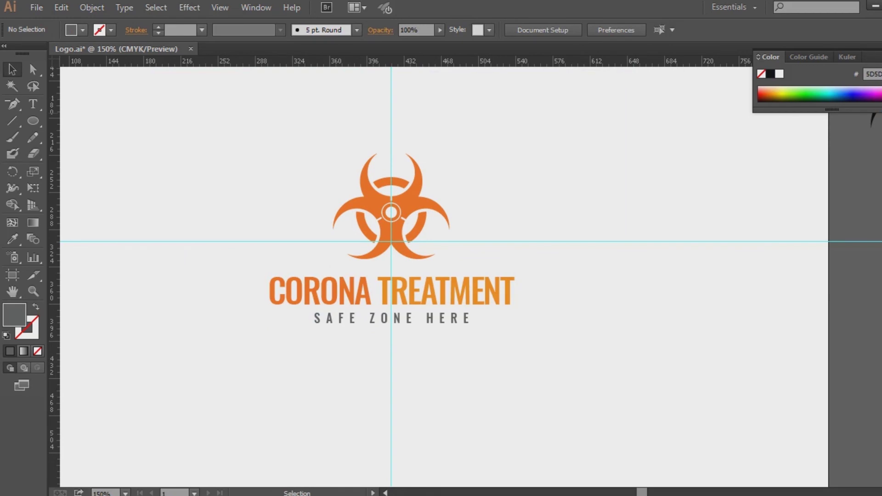
- Hide the guides and save the logo document
{"action": "key", "text": "ctrl+semicolon"}
{"action": "key", "text": "ctrl+s"}
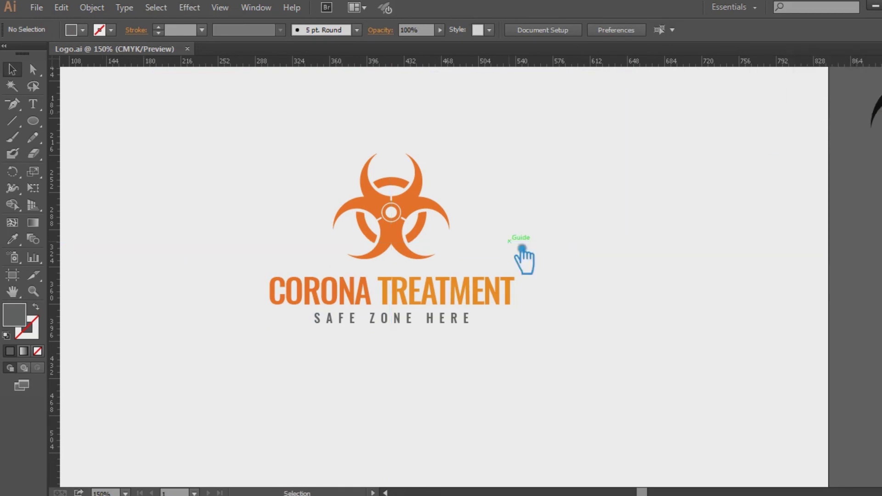
{"action": "key", "text": "z"}
{"action": "left_click_drag", "start_coordinate": [241, 134], "coordinate": [558, 354]}
{"action": "key", "text": "space"}
{"action": "left_click_drag", "start_coordinate": [603, 309], "coordinate": [600, 301]}
{"action": "key", "text": "v"}
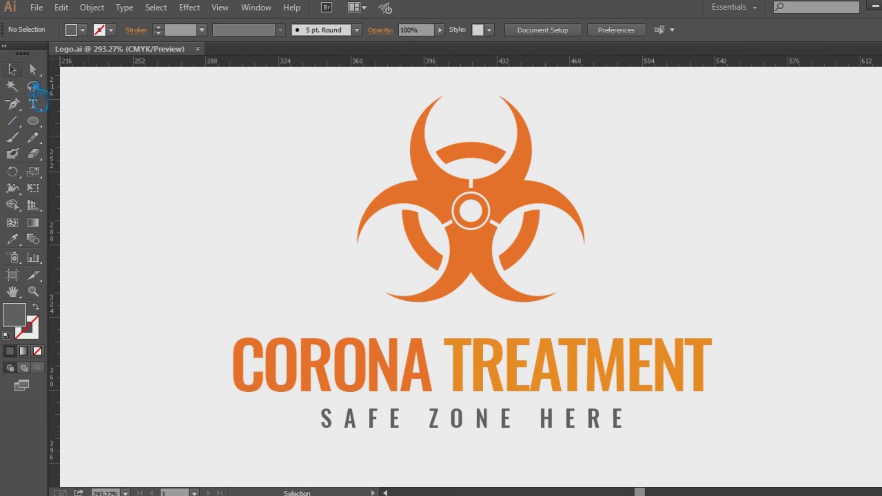
{"action": "key", "text": "a"}
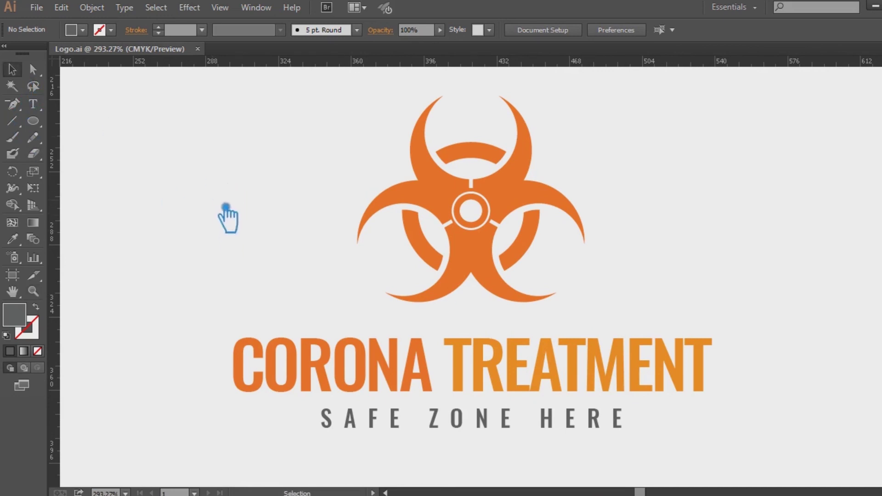